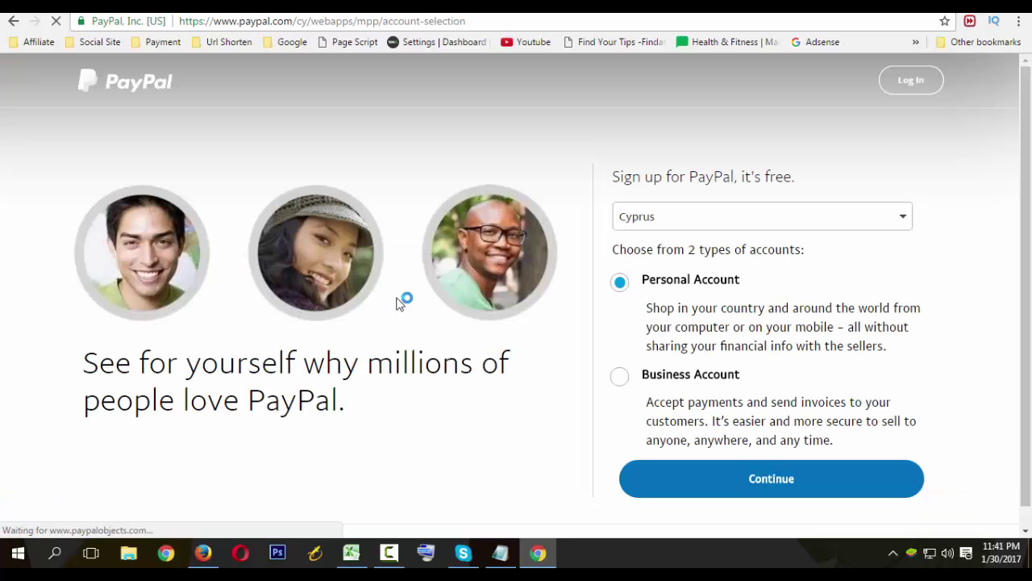
Keep Cyprus as the signup country and select Business Account instead of Personal Account.
left_click(660, 219)
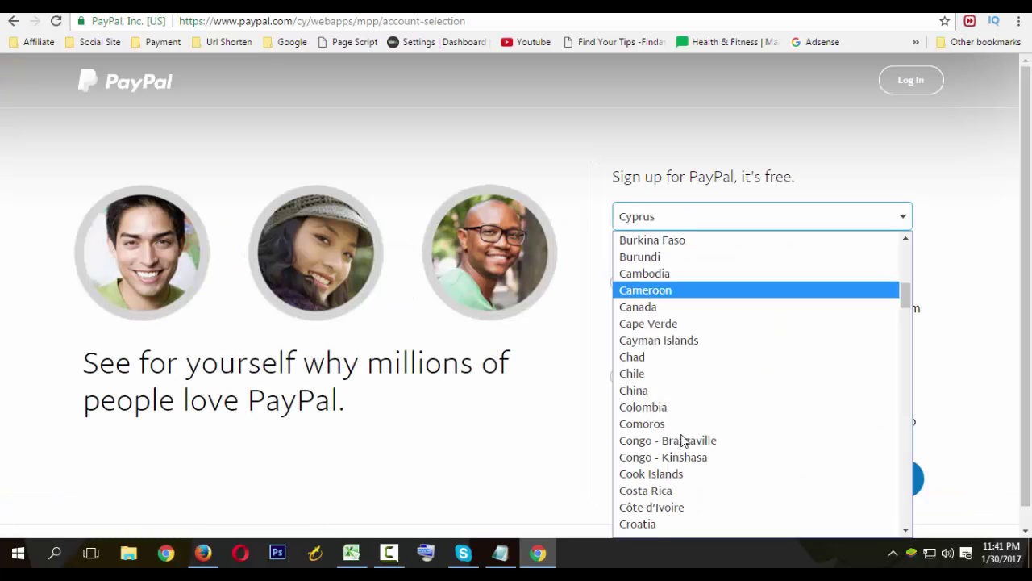
left_click(573, 332)
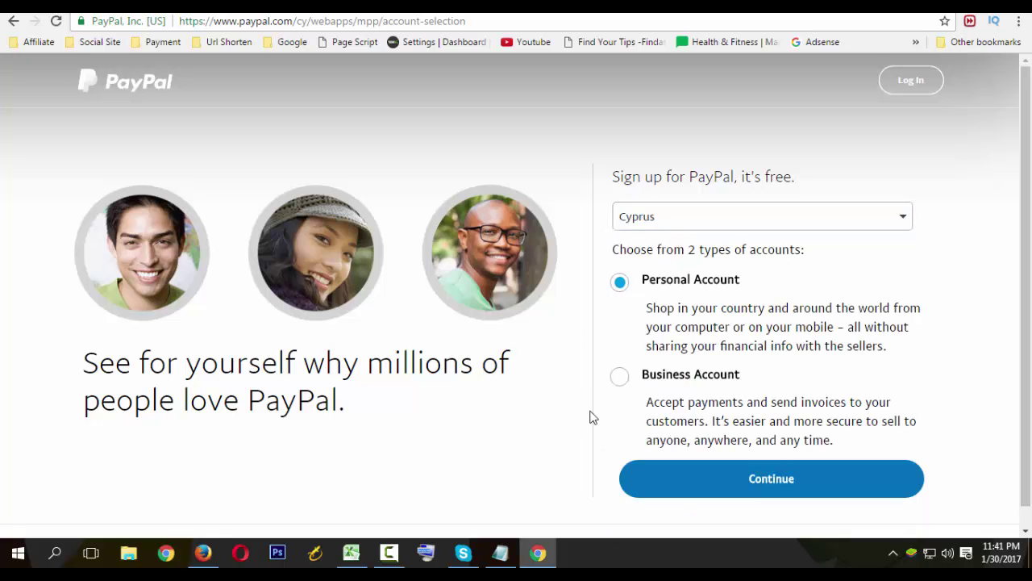
left_click(623, 376)
left_click_drag(642, 374, 750, 367)
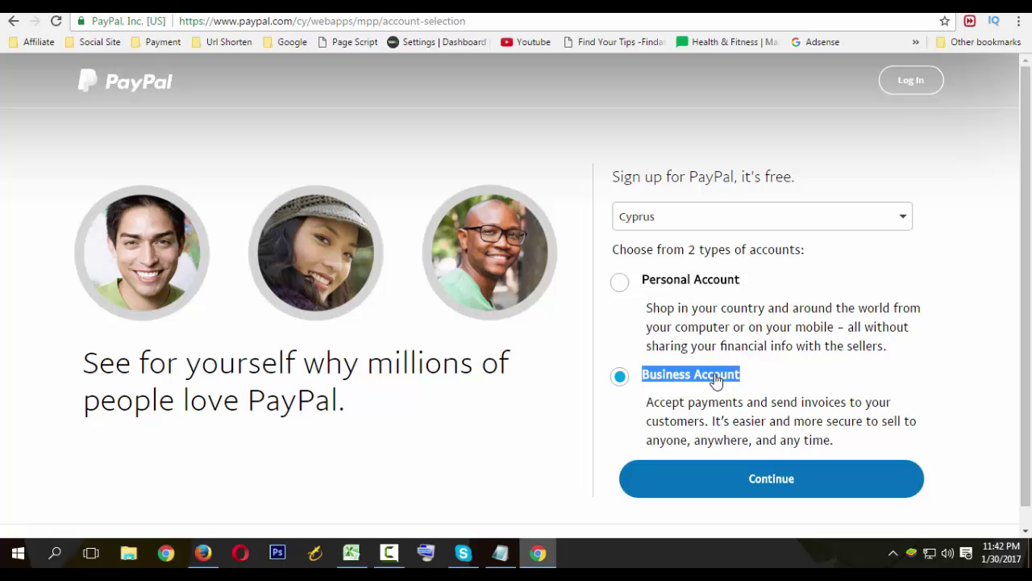
left_click(645, 369)
left_click_drag(646, 345, 779, 385)
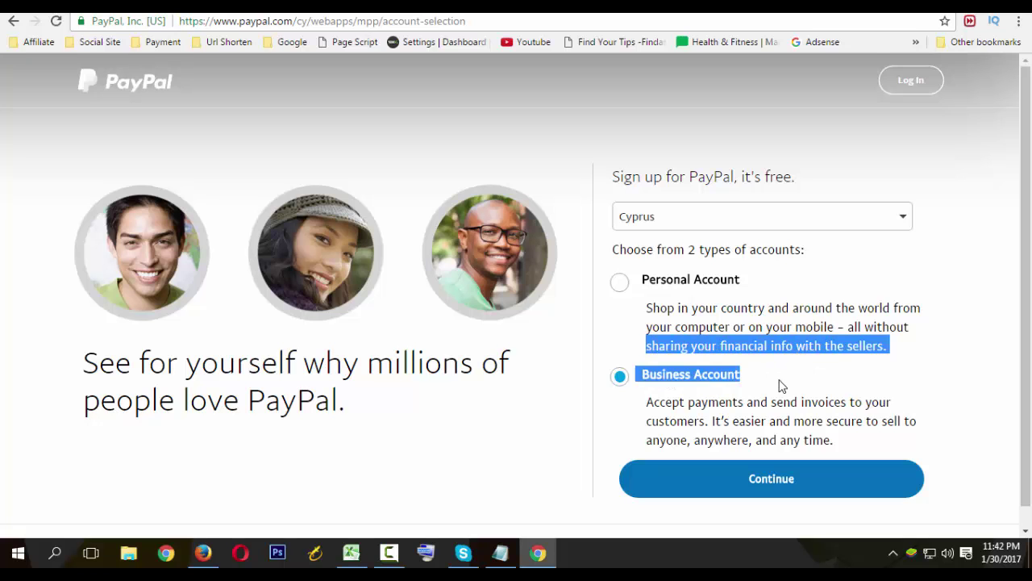
left_click(649, 307)
left_click_drag(649, 306, 645, 376)
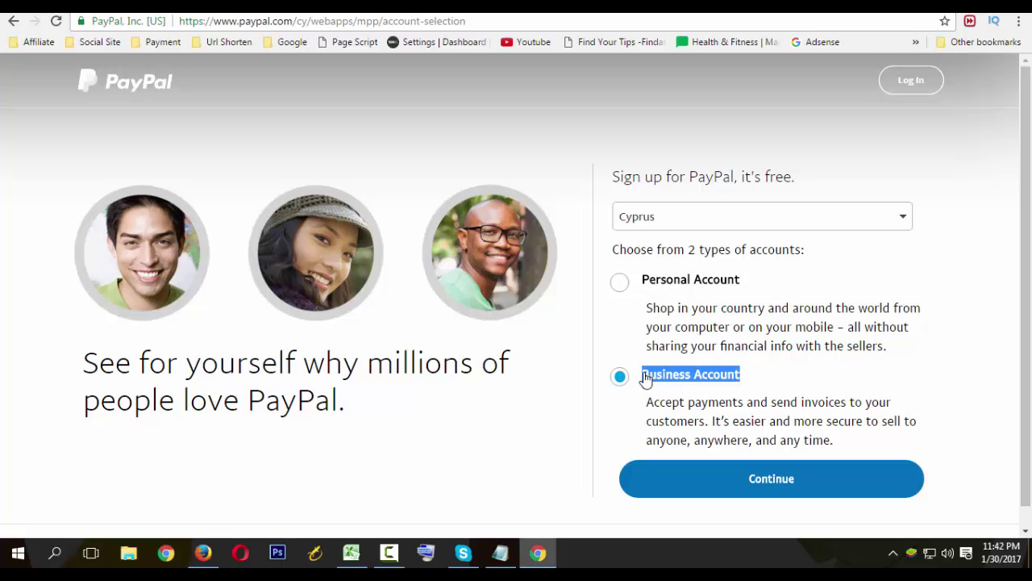
left_click(652, 305)
left_click_drag(651, 308, 886, 351)
left_click(648, 312)
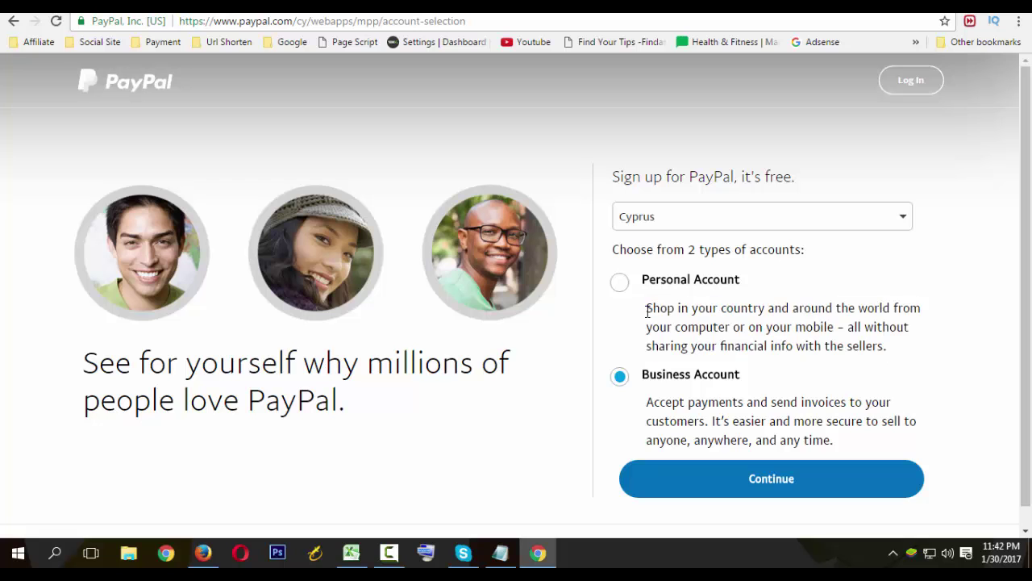
left_click_drag(657, 307, 887, 348)
left_click(637, 316)
left_click_drag(649, 313, 928, 350)
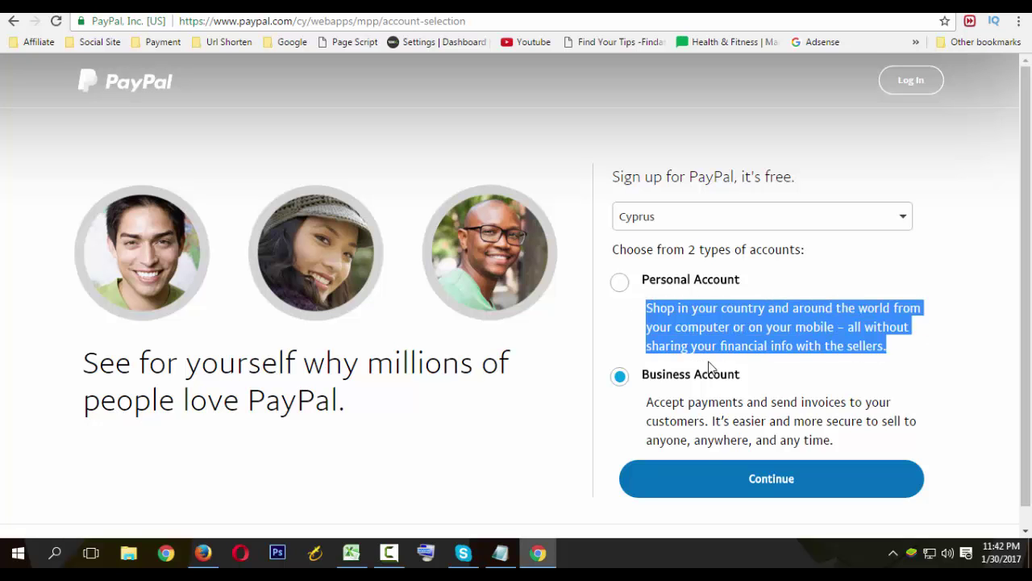
scroll(708, 371, "down", 1)
left_click(650, 293)
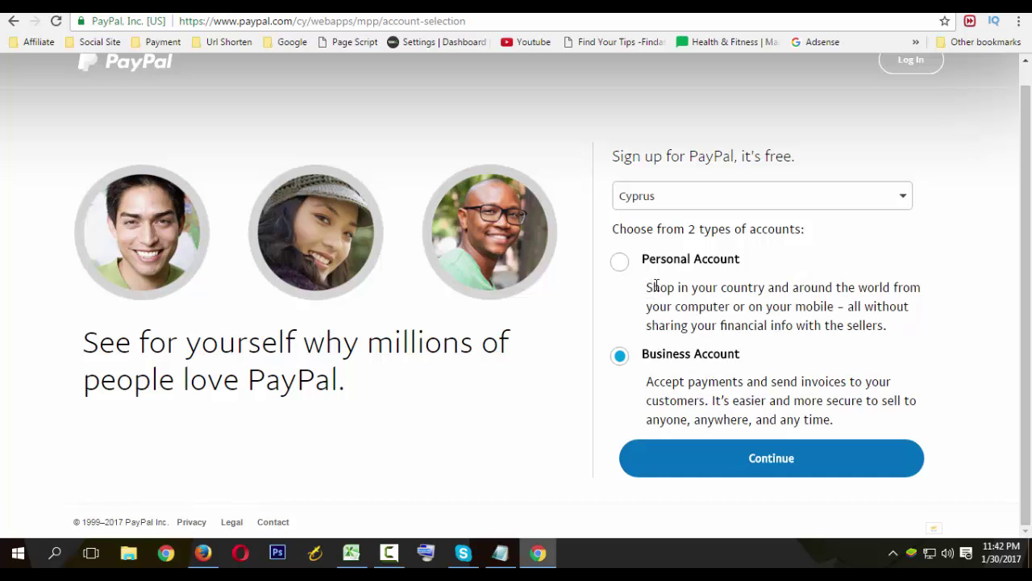
left_click_drag(655, 286, 887, 325)
scroll(693, 407, "up", 1)
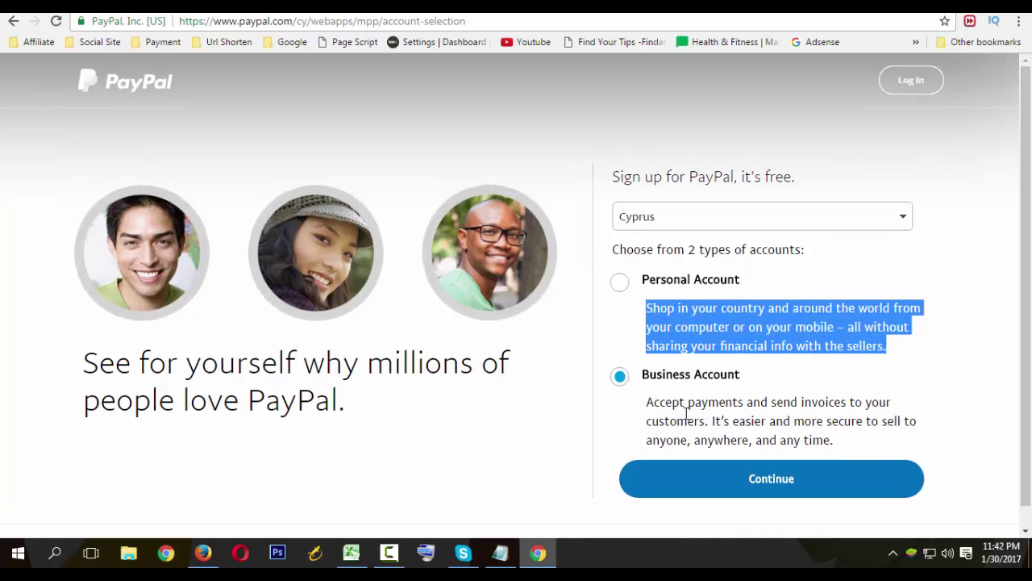
left_click(651, 316)
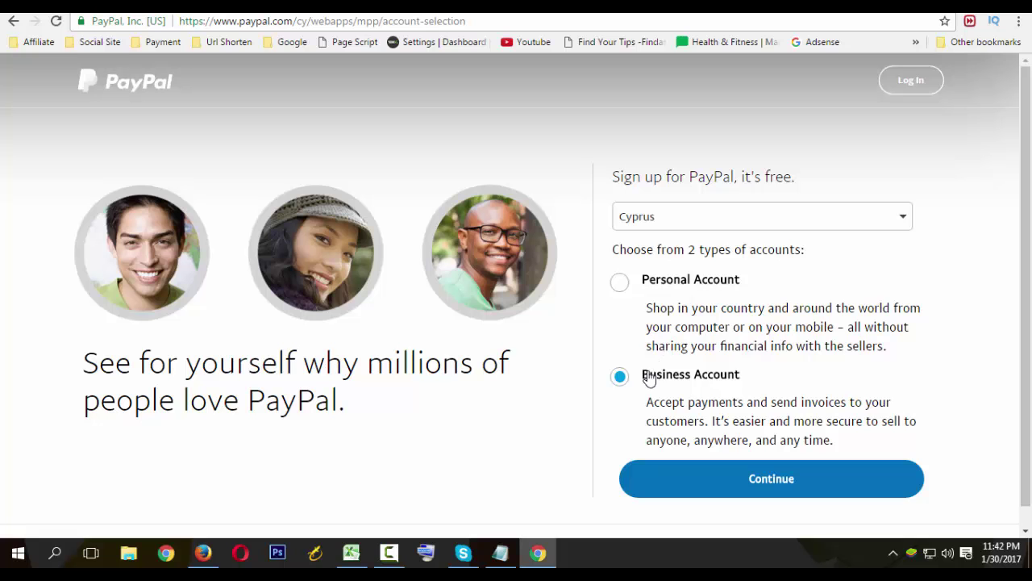
left_click_drag(642, 371, 761, 369)
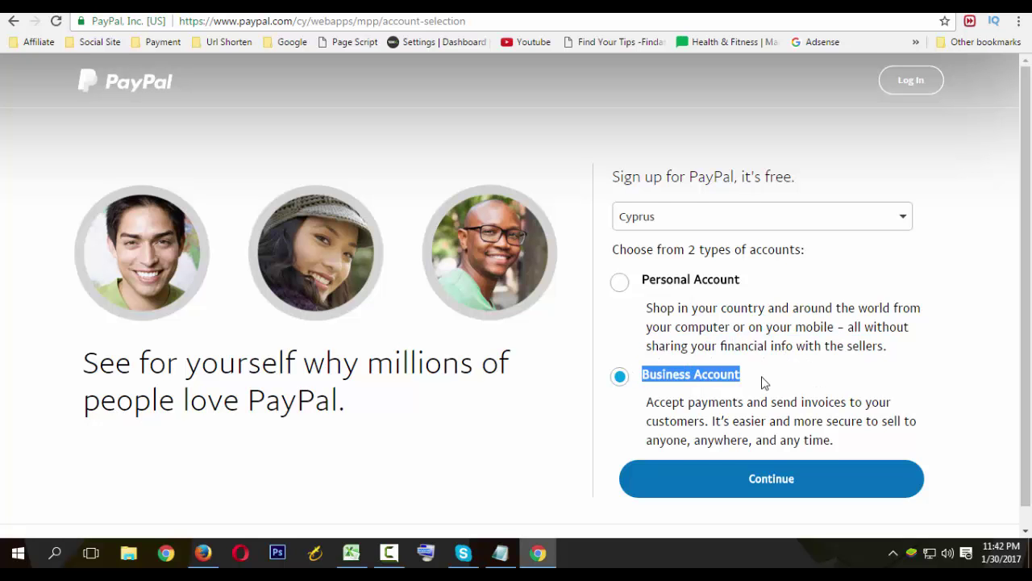
scroll(698, 403, "down", 1)
scroll(698, 403, "up", 1)
Continue with the business account, confirm Cyprus as the business country, and focus the Email address field.
left_click(794, 487)
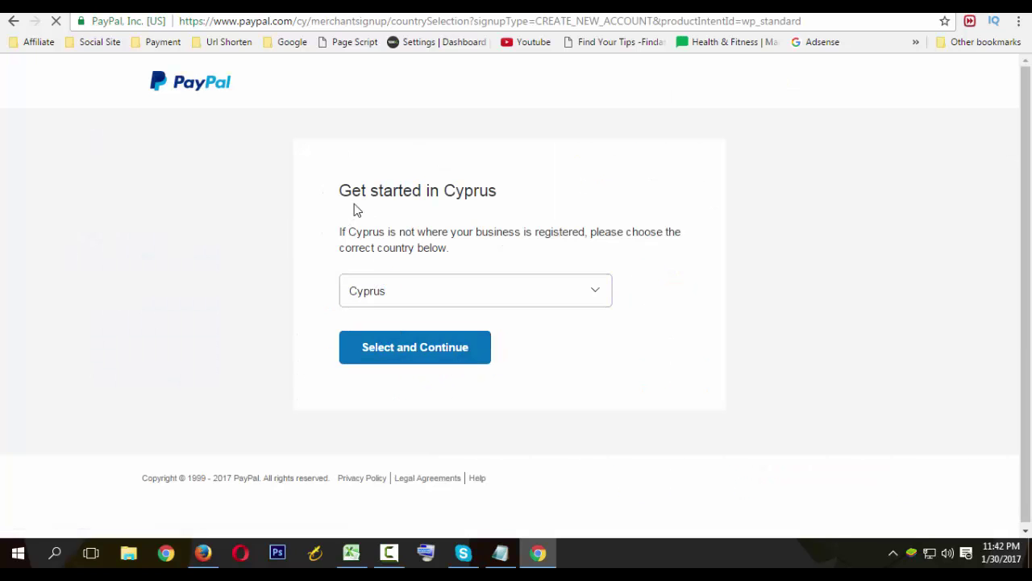
left_click_drag(353, 194, 518, 177)
left_click_drag(362, 233, 369, 233)
left_click(408, 358)
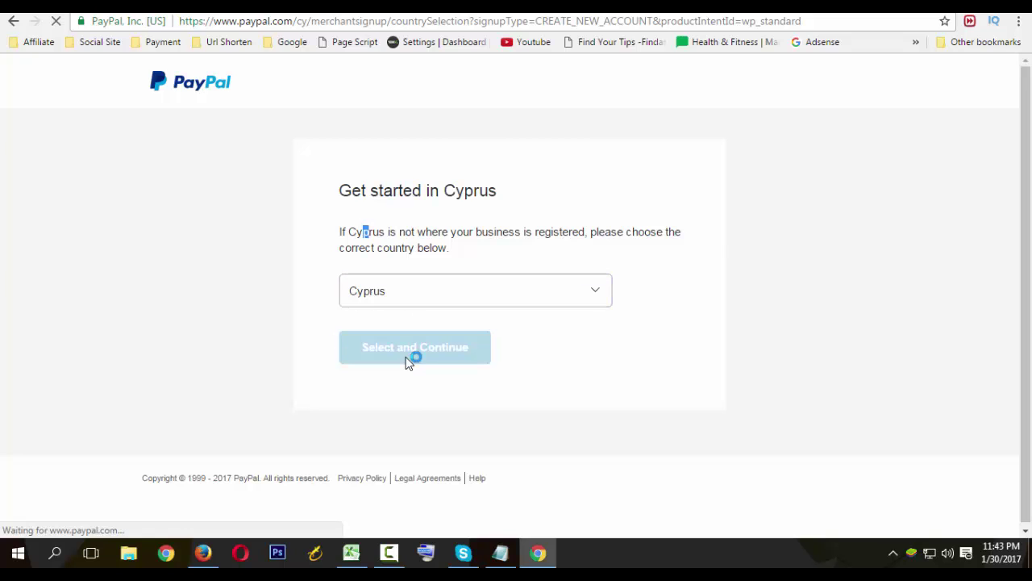
left_click(411, 251)
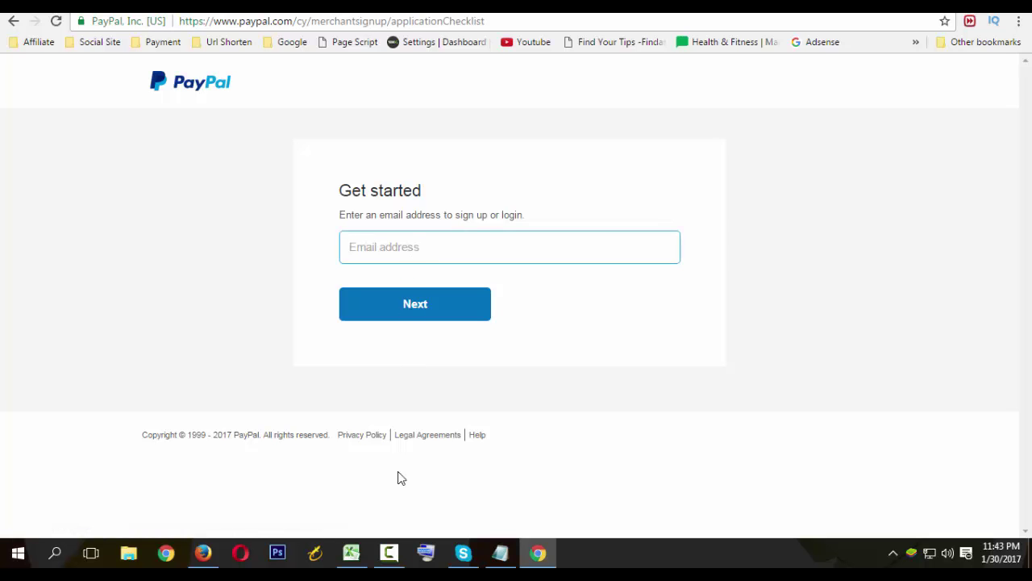
left_click(352, 554)
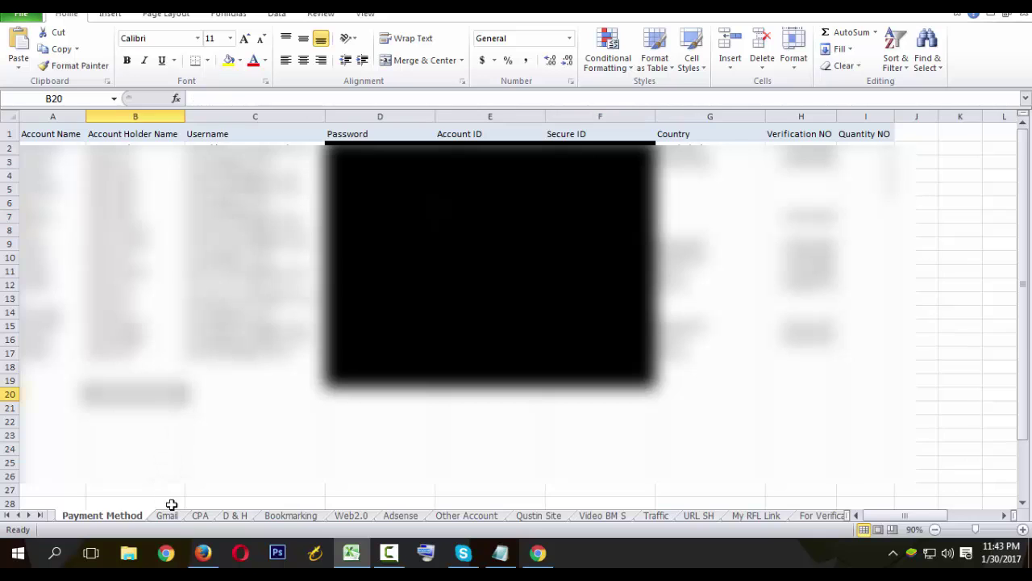
Copy the saved e-mail address from cell B13 of the workbook's Gmail sheet.
left_click(167, 514)
left_click(113, 405)
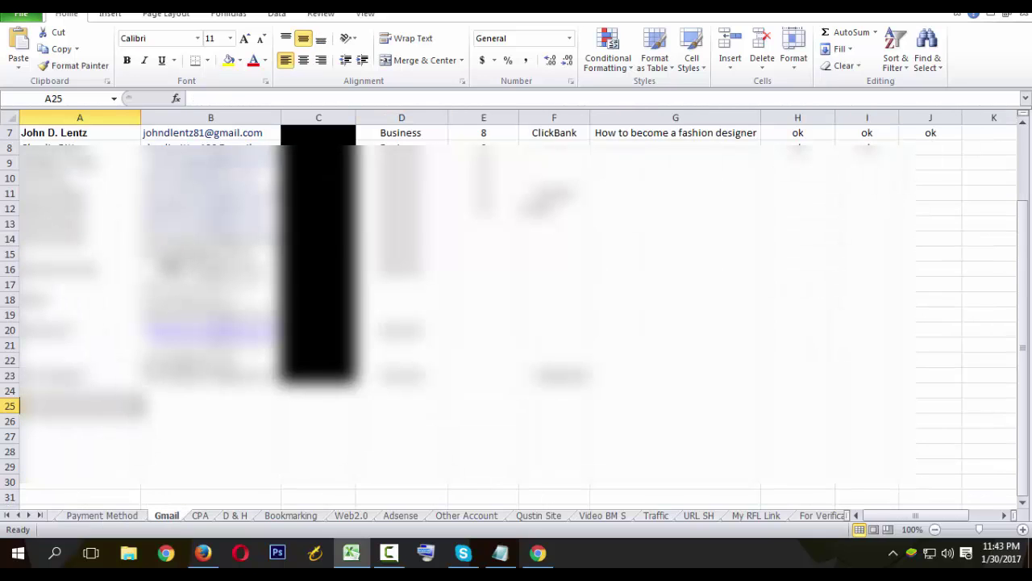
scroll(516, 307, "down", 2)
scroll(516, 306, "up", 4)
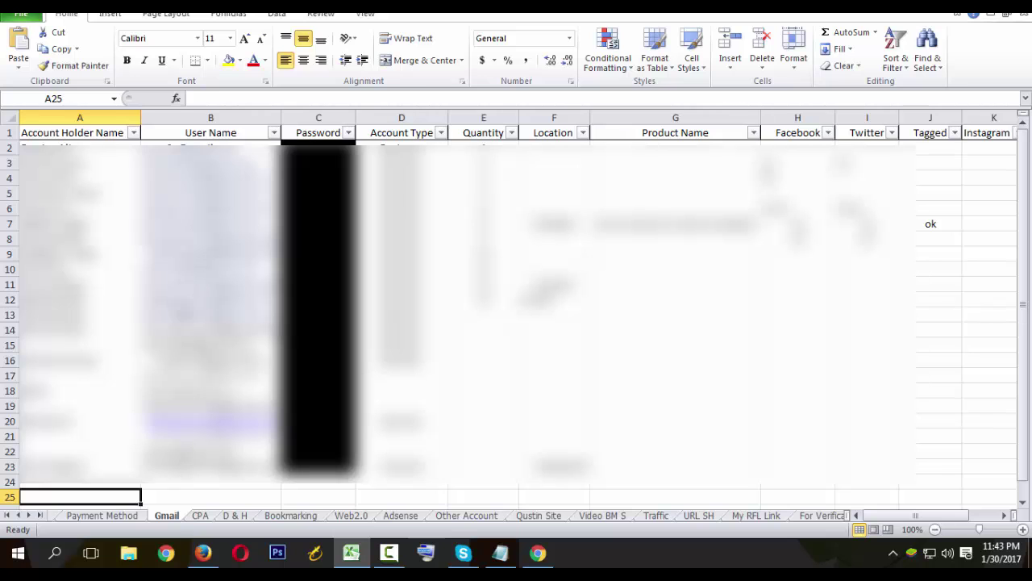
left_click(187, 314)
key("ctrl+c")
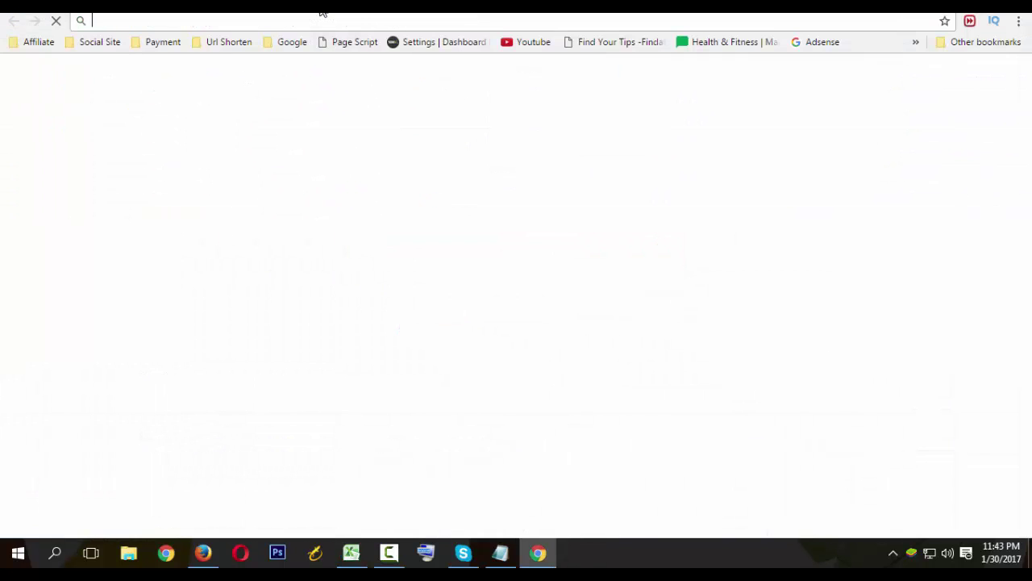
Load Gmail, paste the copied e-mail into PayPal's email field, then start adding another Google account.
type("gmail")
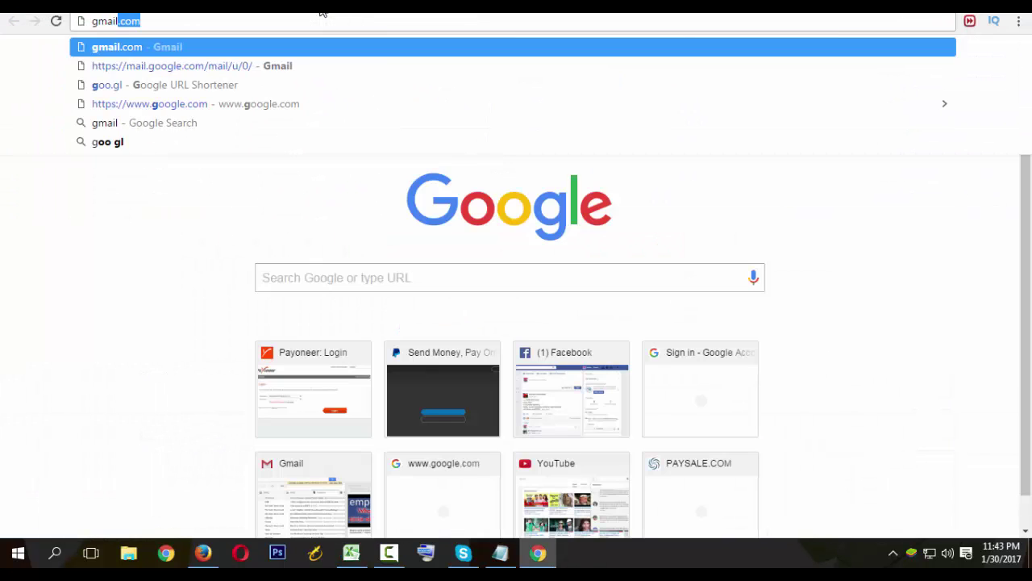
key("Return")
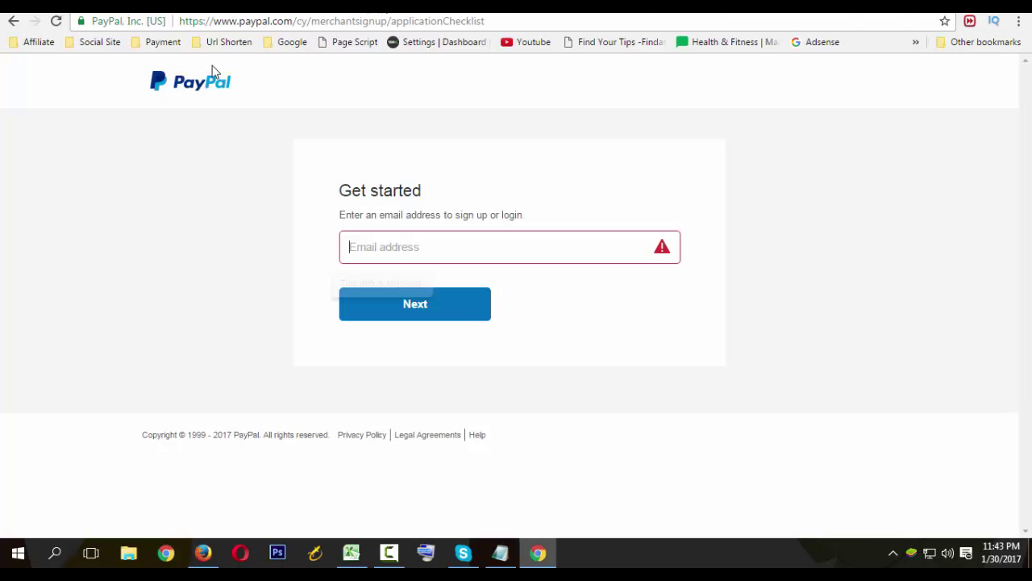
left_click(397, 238)
key("ctrl+v")
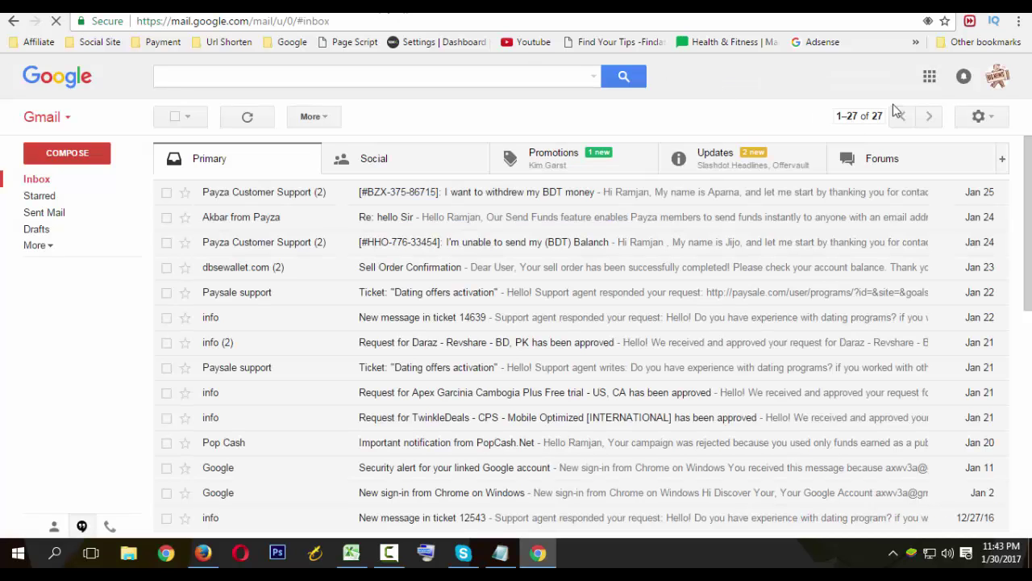
left_click(998, 76)
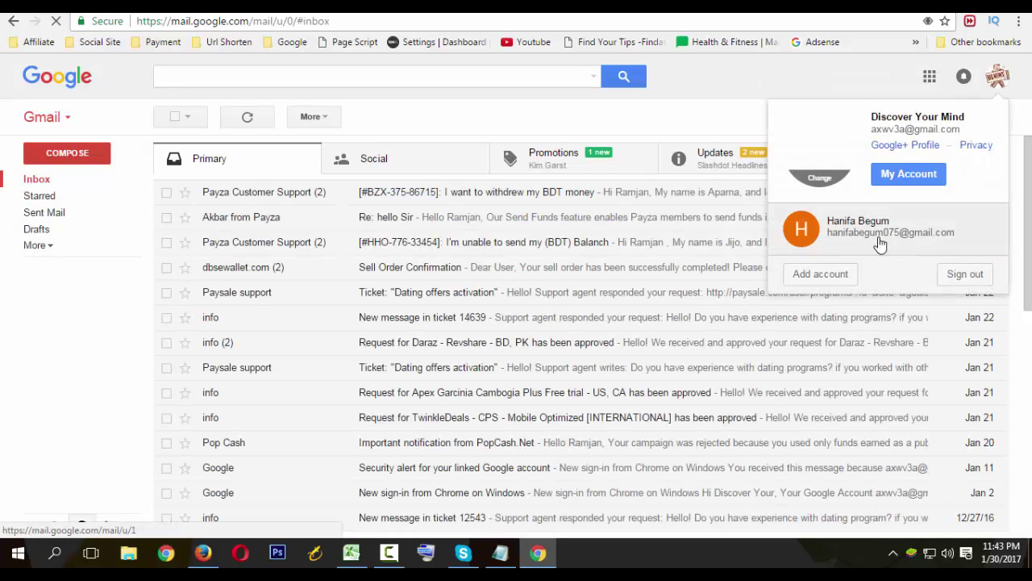
left_click(817, 271)
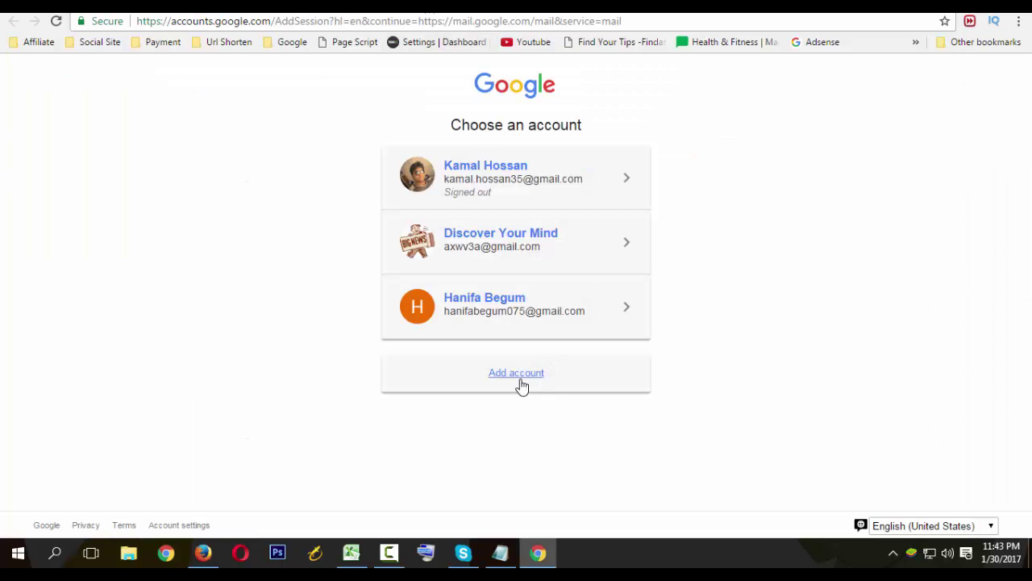
Enter the copied e-mail in Google's add-account sign-in and submit a password, which is rejected.
left_click(534, 363)
key("ctrl+v")
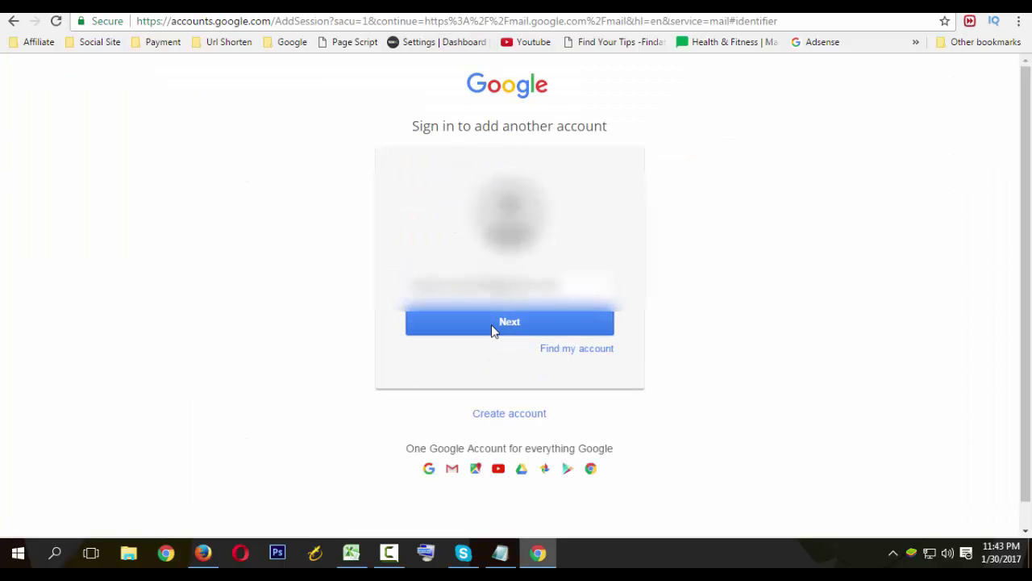
left_click(491, 325)
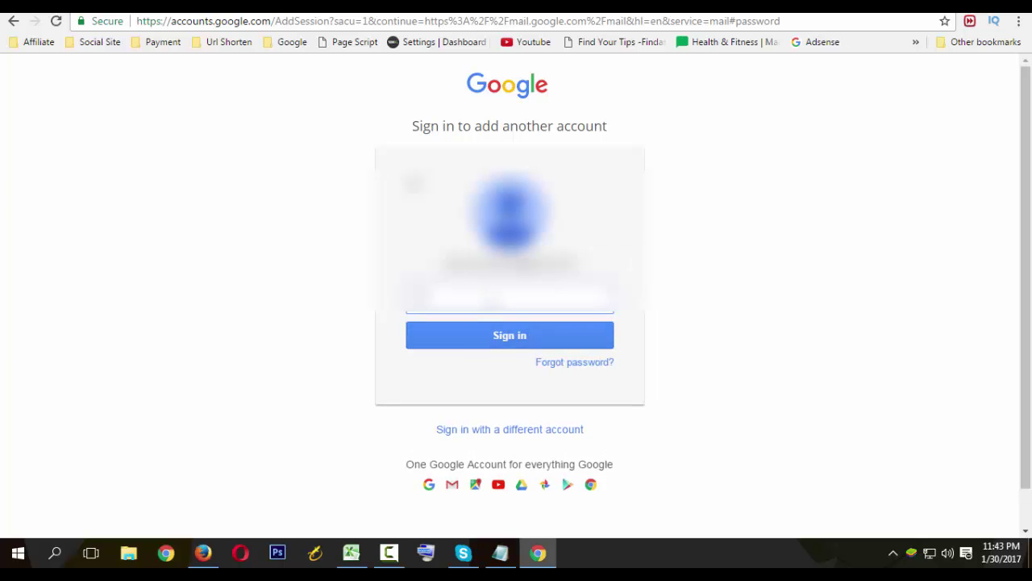
key("Return")
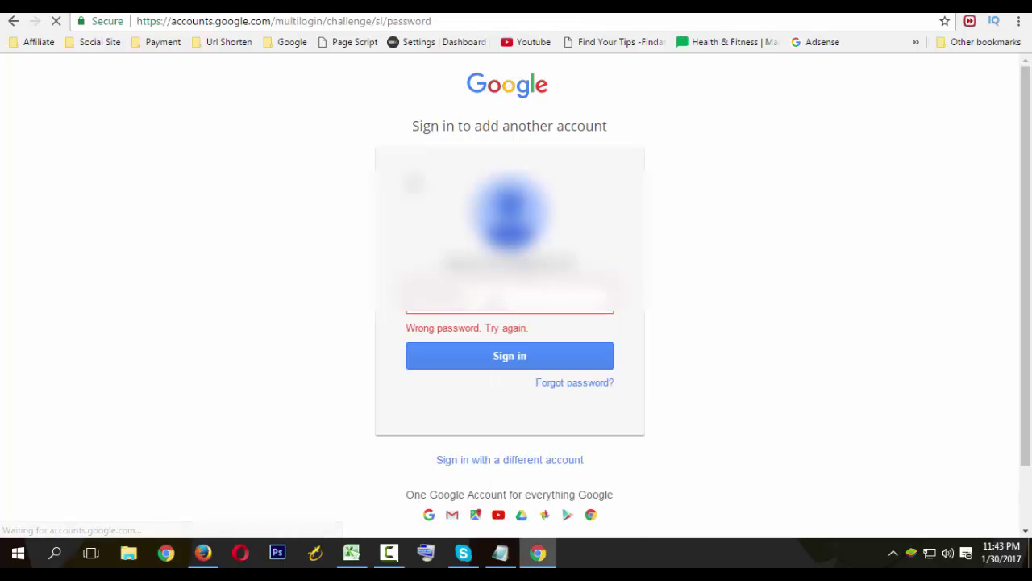
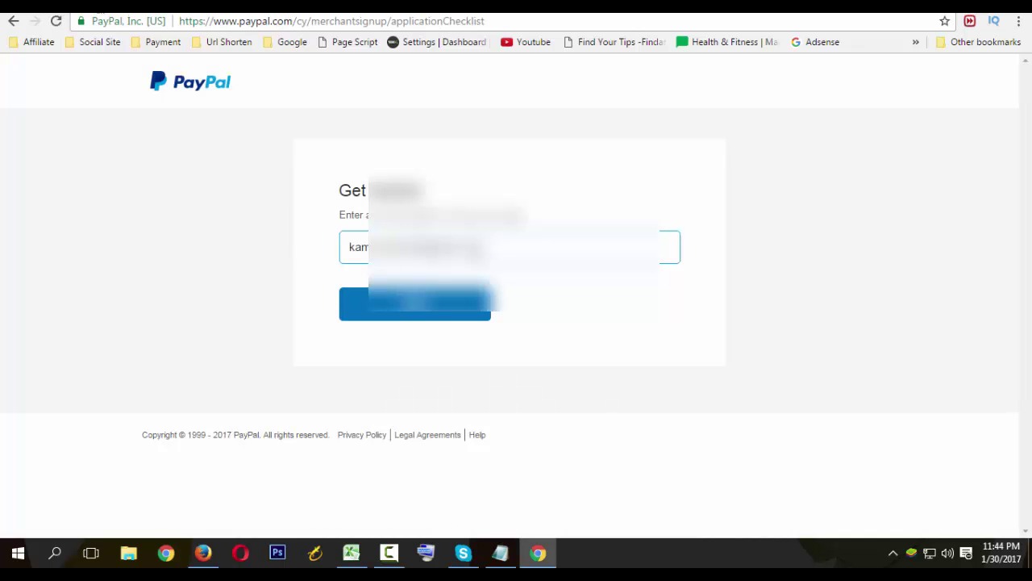
Submit the entered e-mail address so PayPal loads the business sign-up form.
left_click(466, 315)
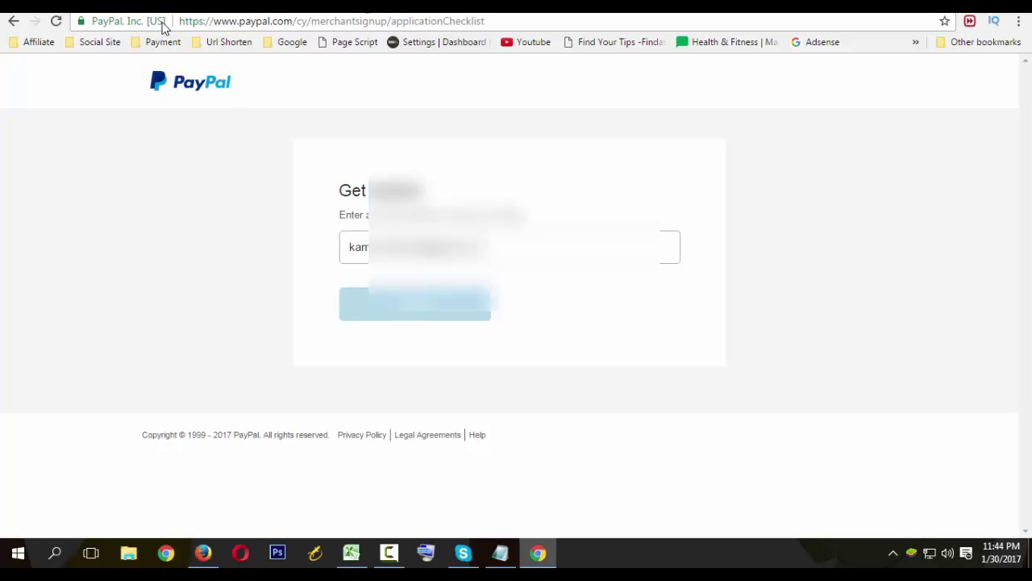
left_click(505, 258)
key("Return")
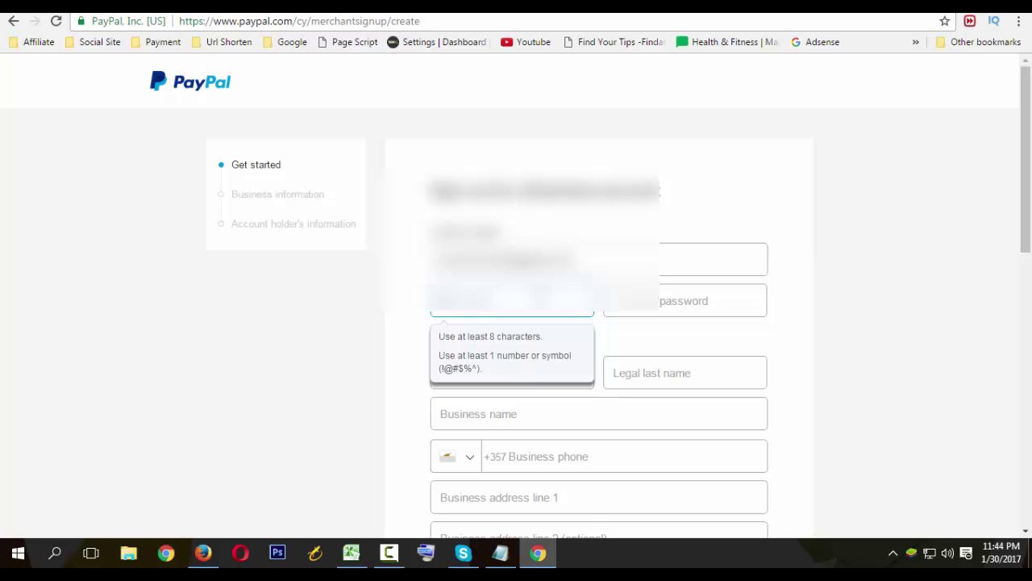
Bring Notepad forward and start drafting a scratch password on a new line.
left_click(500, 553)
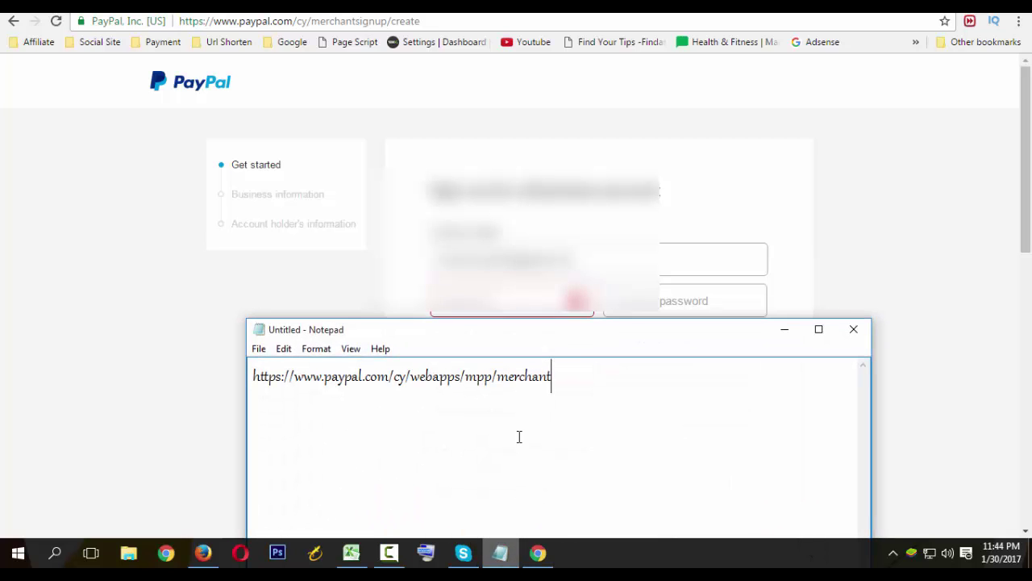
left_click_drag(574, 327, 620, 231)
key("Return")
key("Return")
key("Return")
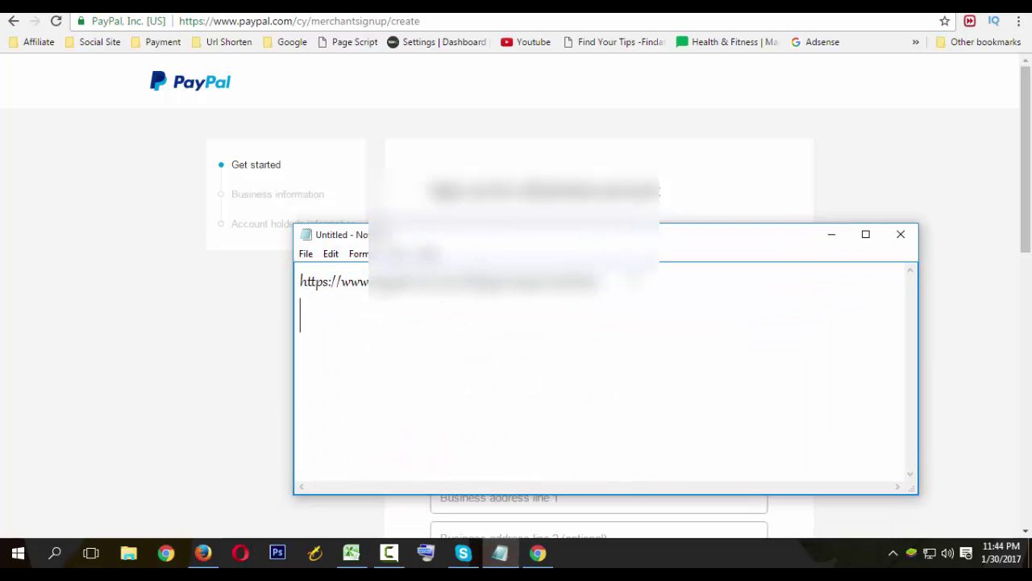
type("abchd")
key("BackSpace")
key("BackSpace")
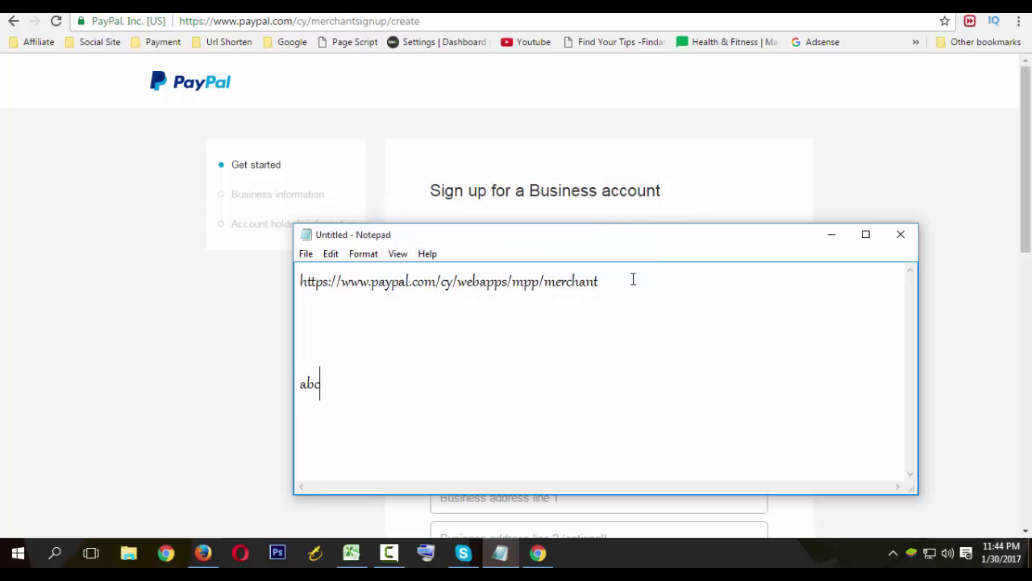
type("defghi")
Finish the scratch password with symbols, then delete it and minimize Notepad.
key("Left")
key("Left")
key("Right")
key("Right")
type("j")
type("j")
type("@#")
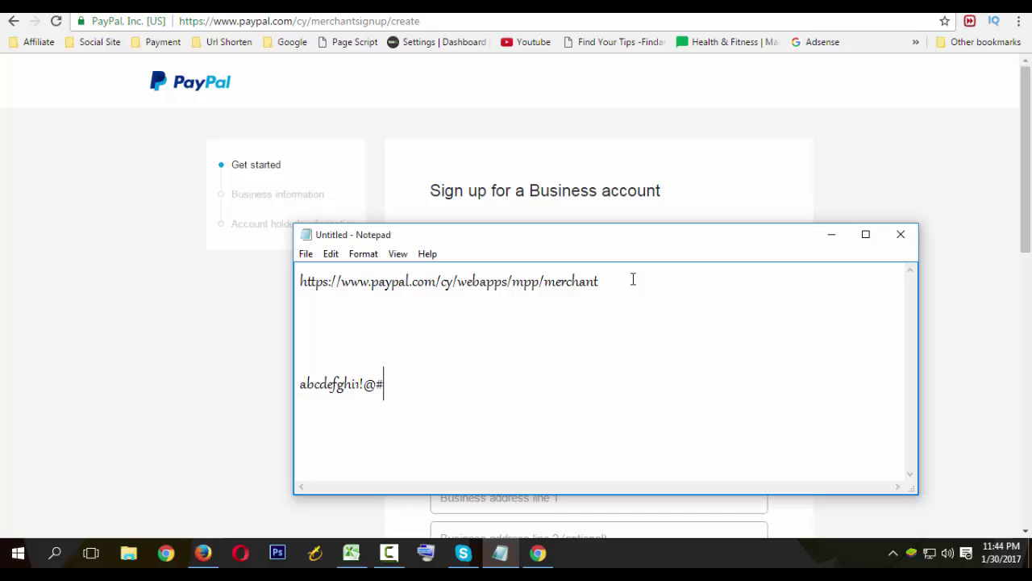
type("$%")
key("shift+Left")
key("shift+Left")
key("shift+Left")
key("shift+Left")
key("shift+Left")
key("shift+Left")
key("shift+Left")
key("shift+Left")
key("shift+Left")
key("shift+Left")
key("shift+Left")
key("shift+Left")
key("shift+Left")
key("shift+Left")
key("shift+Left")
key("shift+Left")
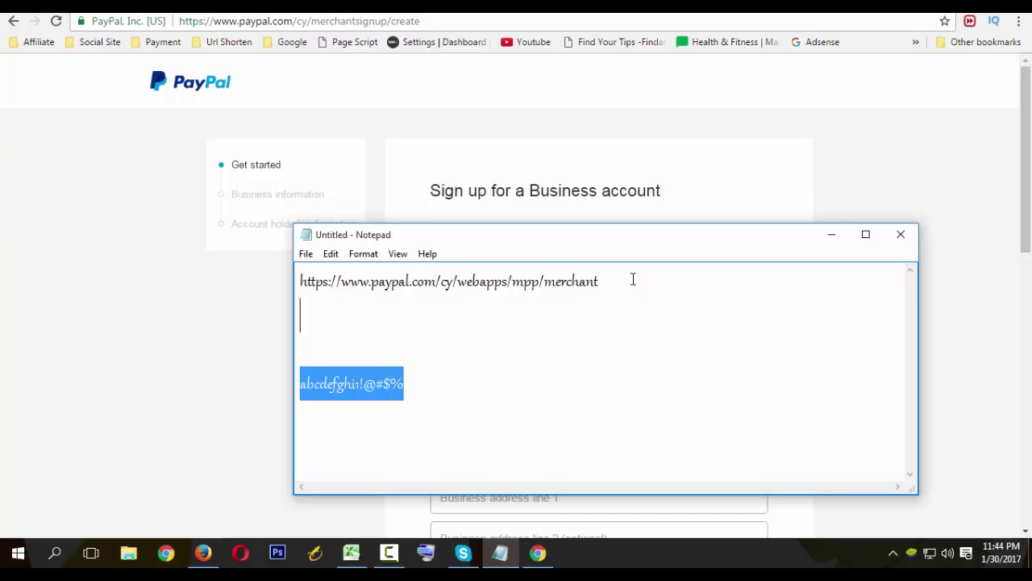
key("BackSpace")
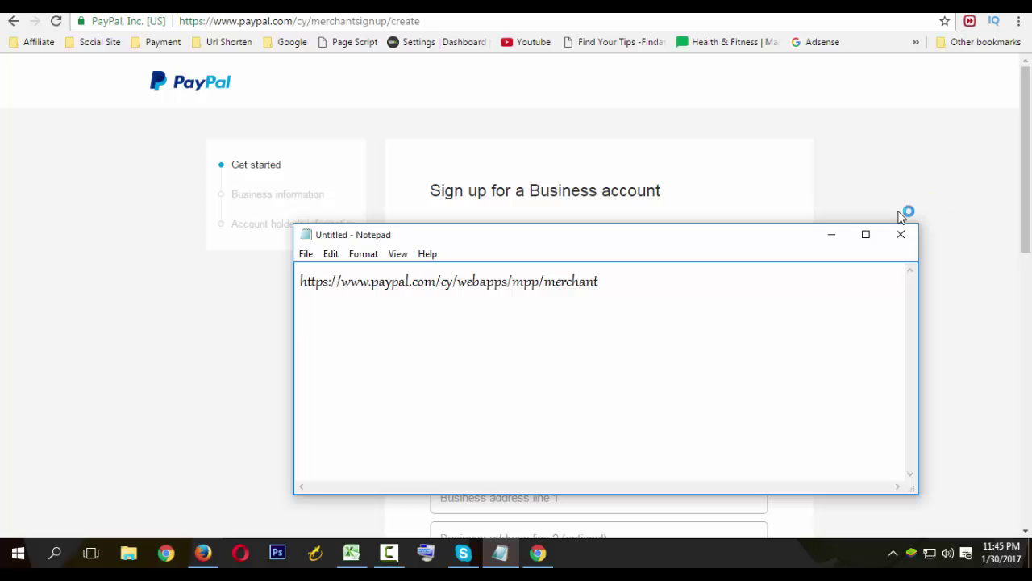
left_click(830, 235)
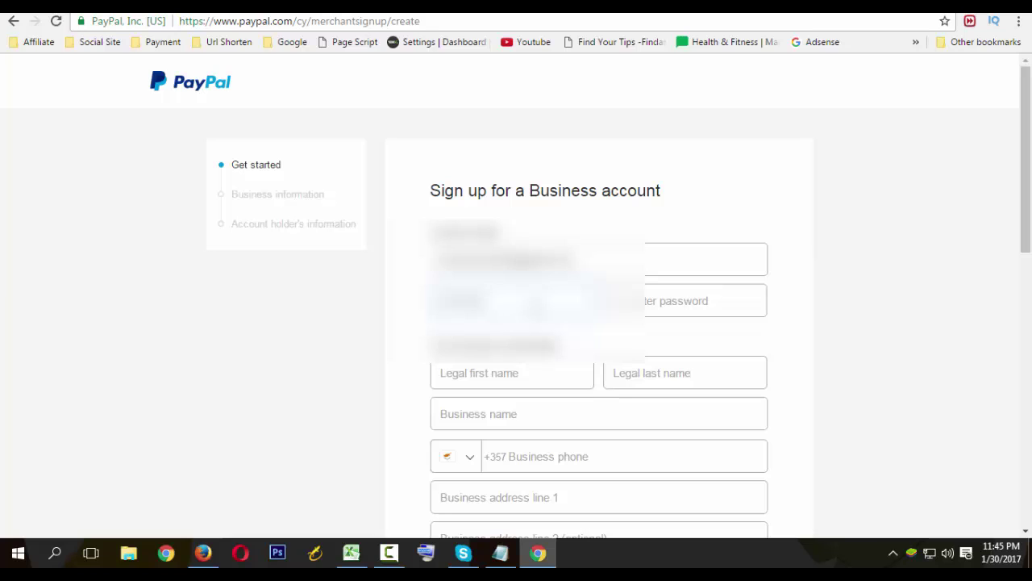
Confirm the password, then enter the owner's legal first name, last name and business name.
key("Tab")
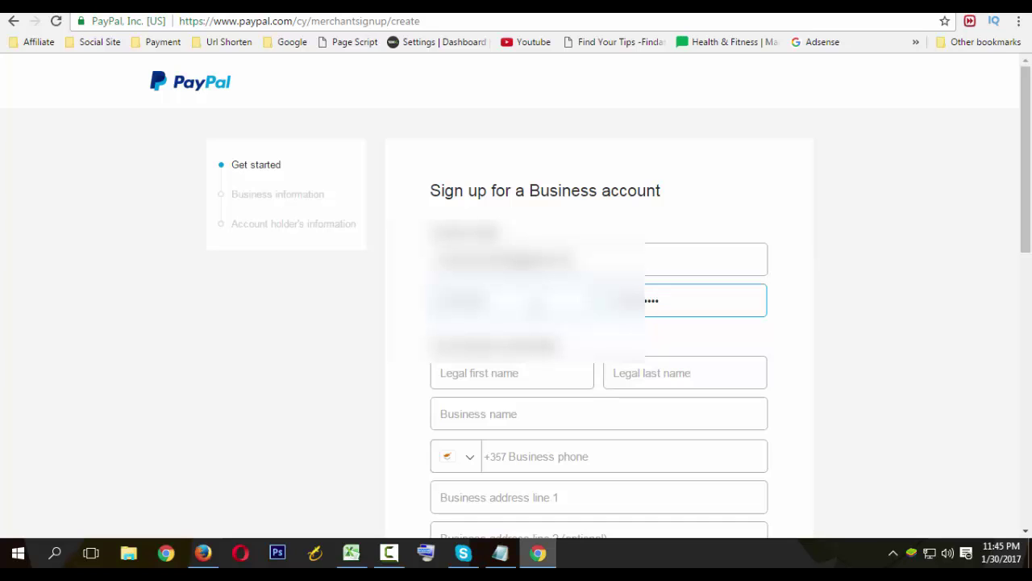
left_click(517, 372)
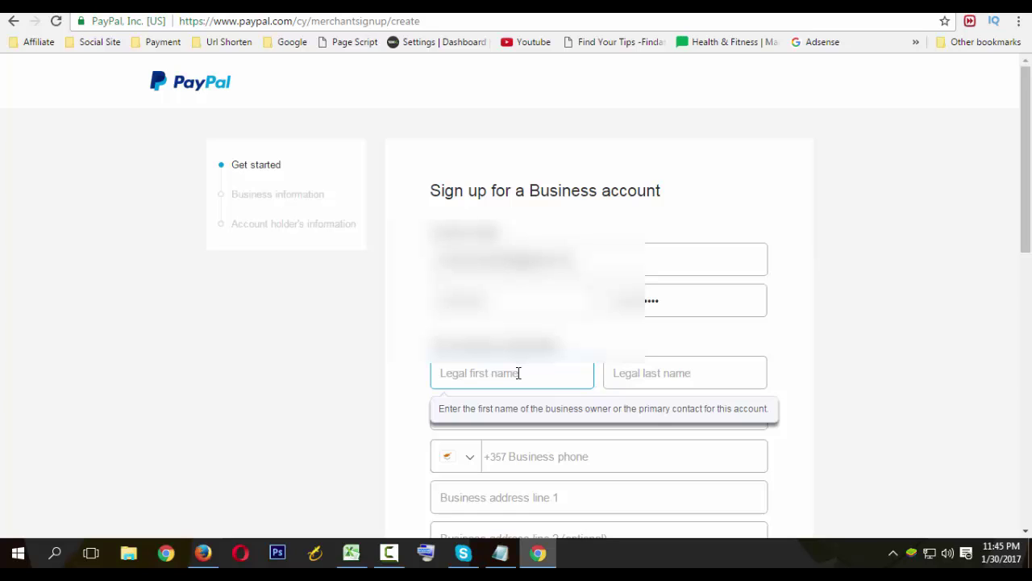
key("Tab")
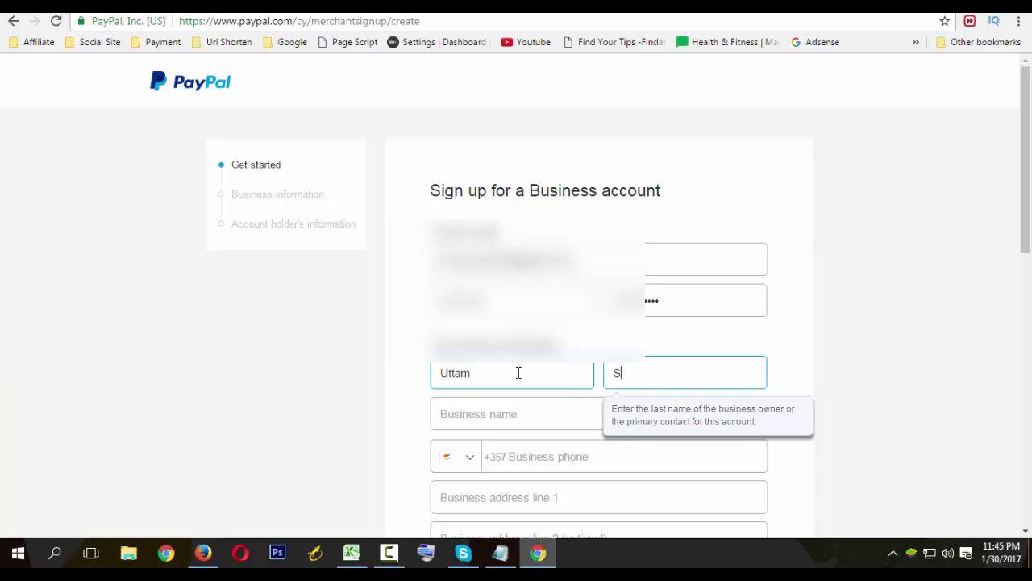
key("Tab")
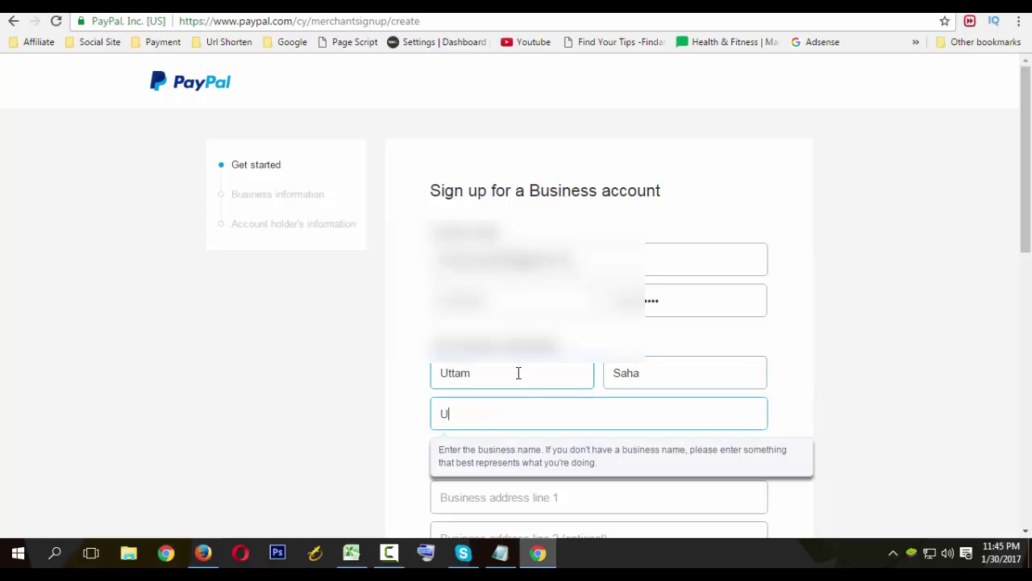
key("Tab")
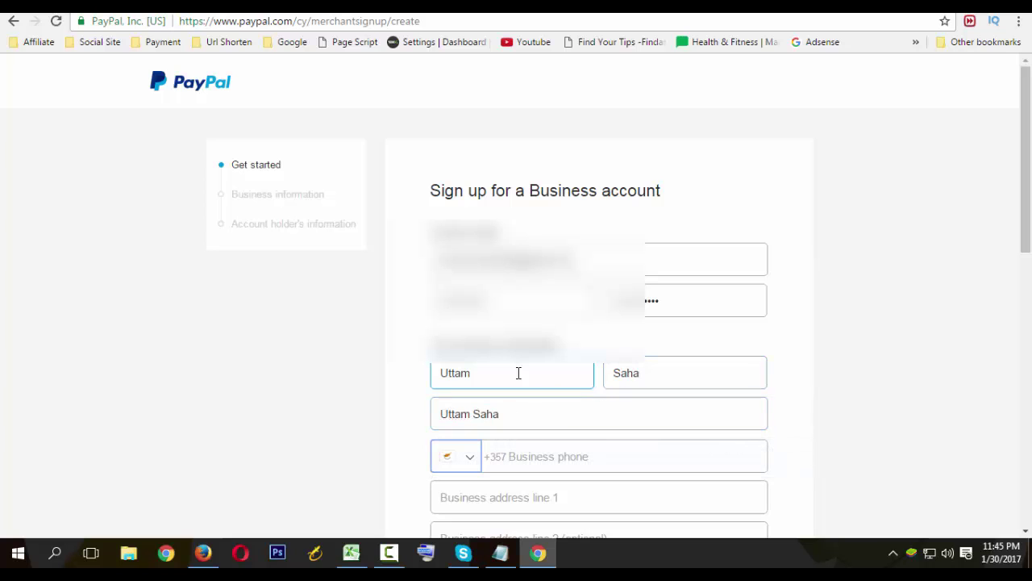
Set the business phone country code to Bangladesh (+880) and enter the phone number.
scroll(522, 375, "down", 3)
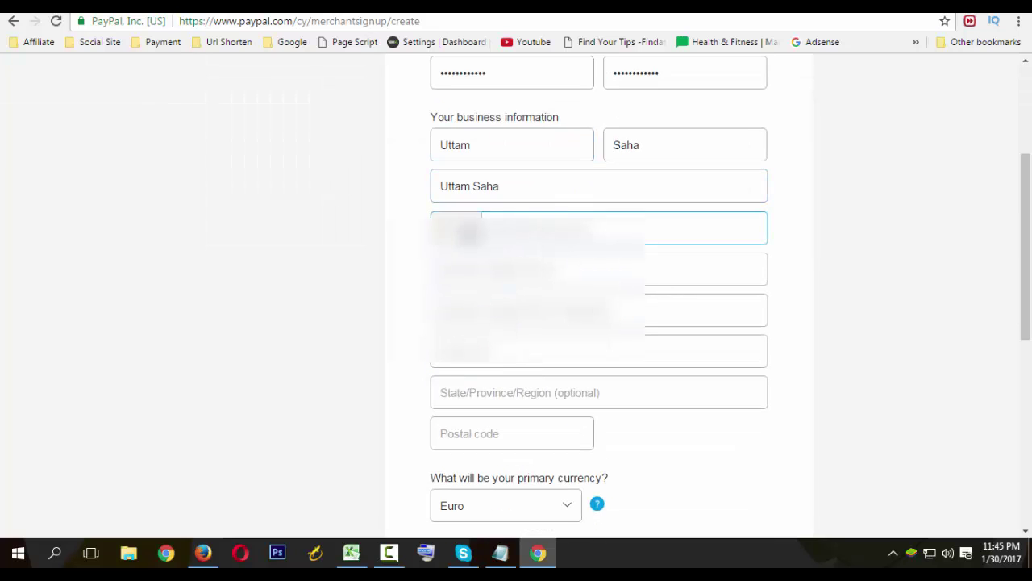
left_click(475, 234)
scroll(484, 363, "up", 5)
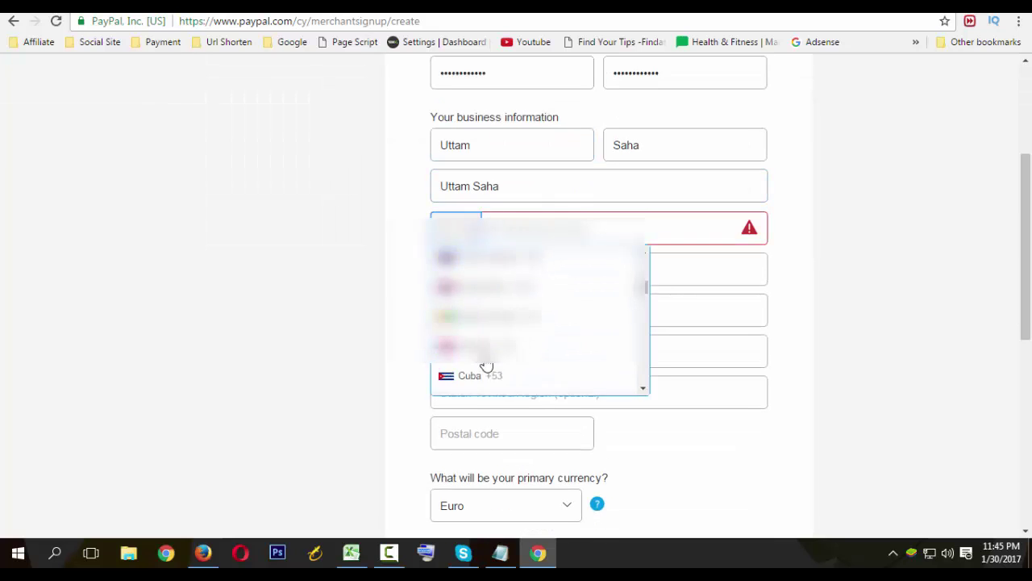
scroll(484, 362, "up", 3)
scroll(482, 332, "down", 3)
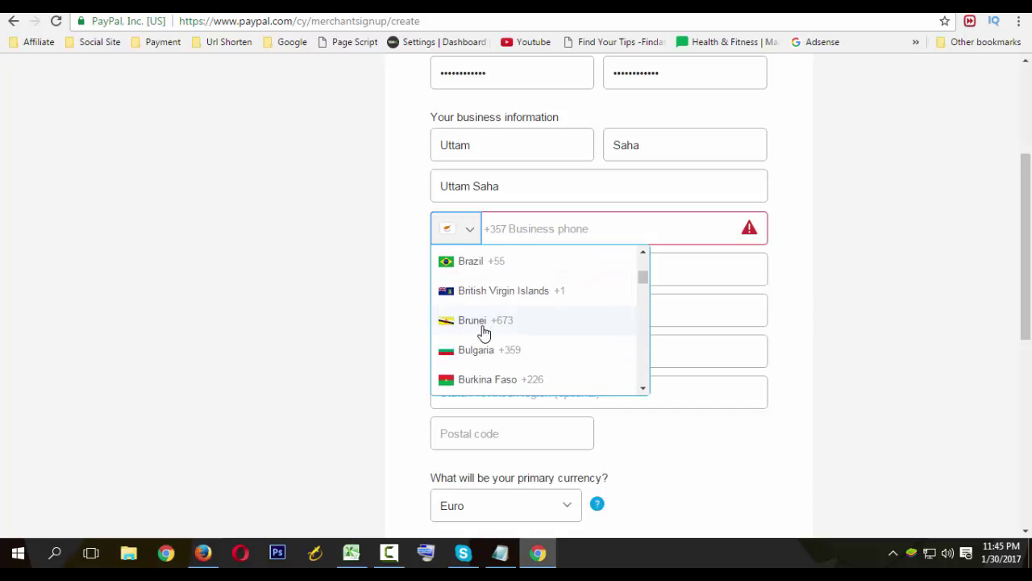
scroll(480, 355, "up", 2)
scroll(479, 329, "down", 4)
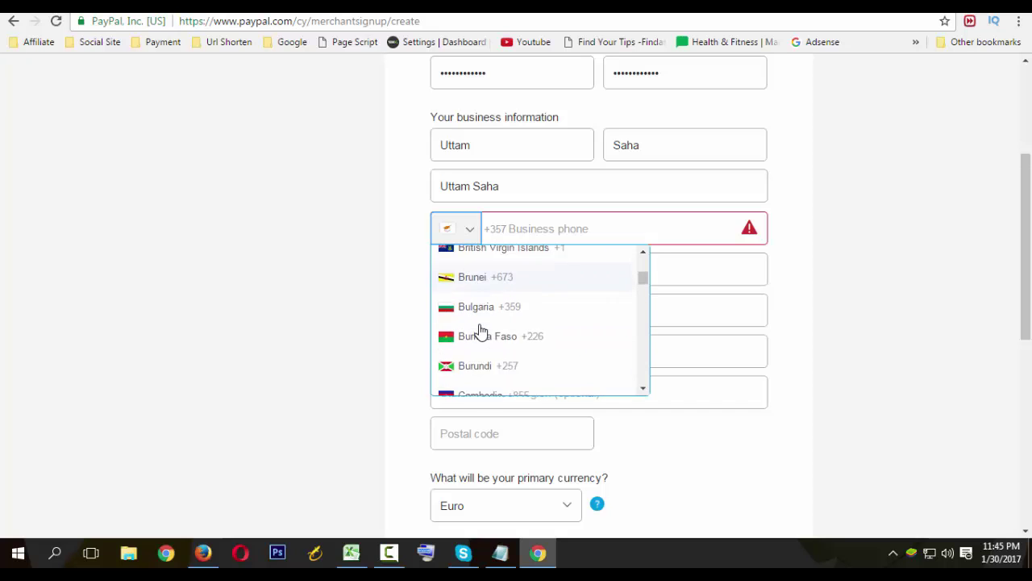
scroll(481, 332, "down", 2)
scroll(480, 339, "up", 9)
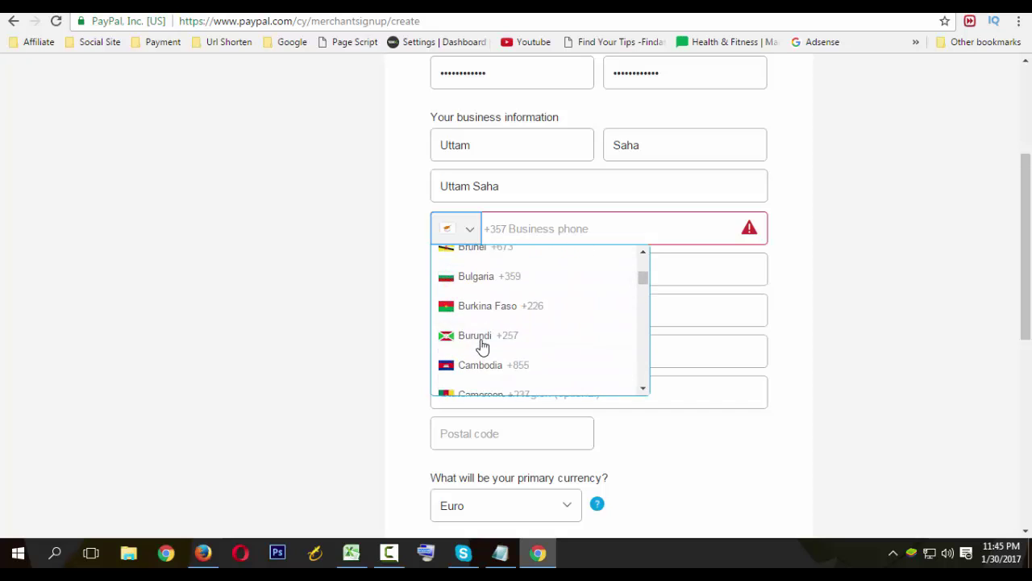
scroll(481, 347, "up", 7)
scroll(505, 410, "down", 4)
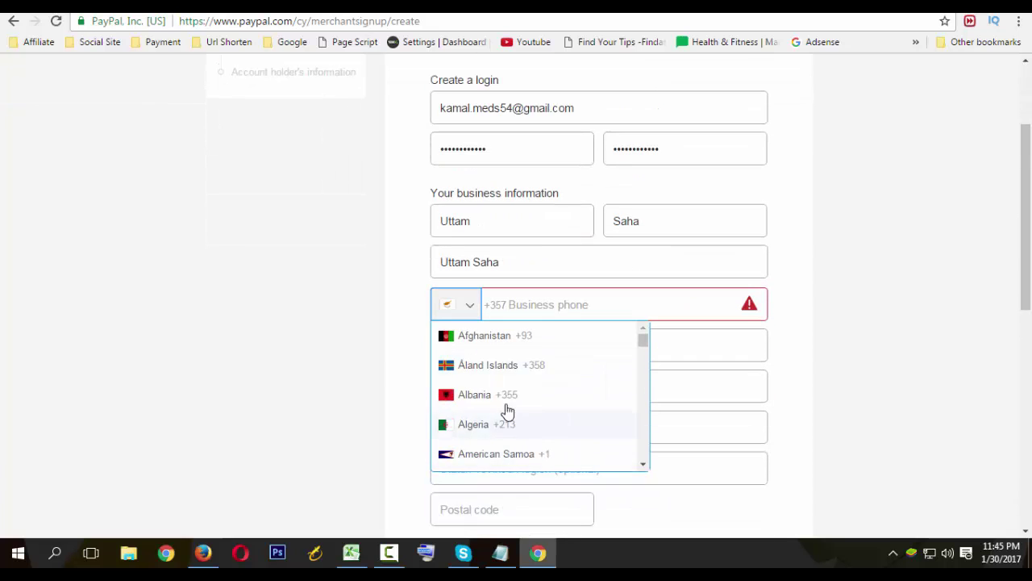
scroll(504, 415, "down", 5)
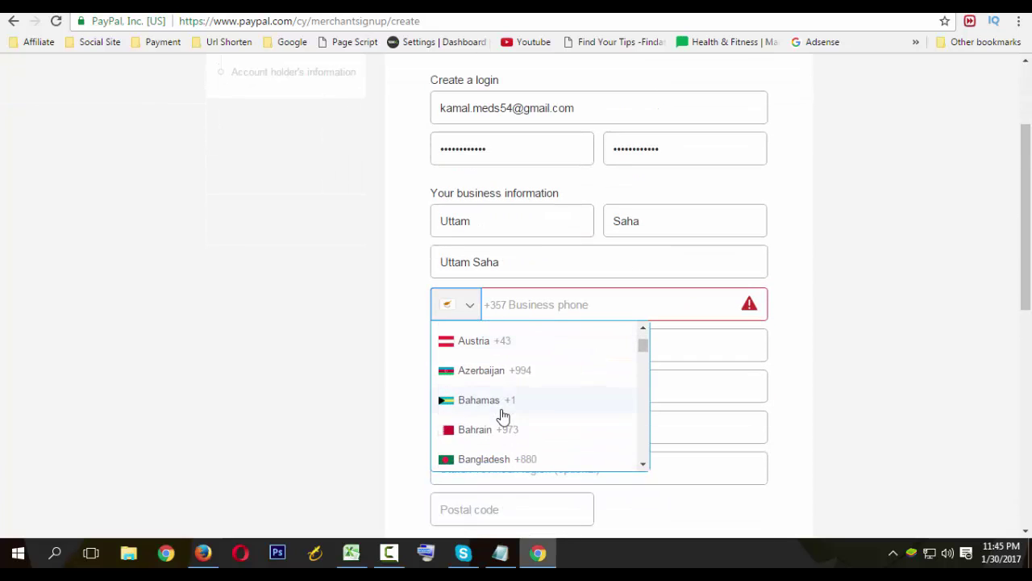
left_click(489, 384)
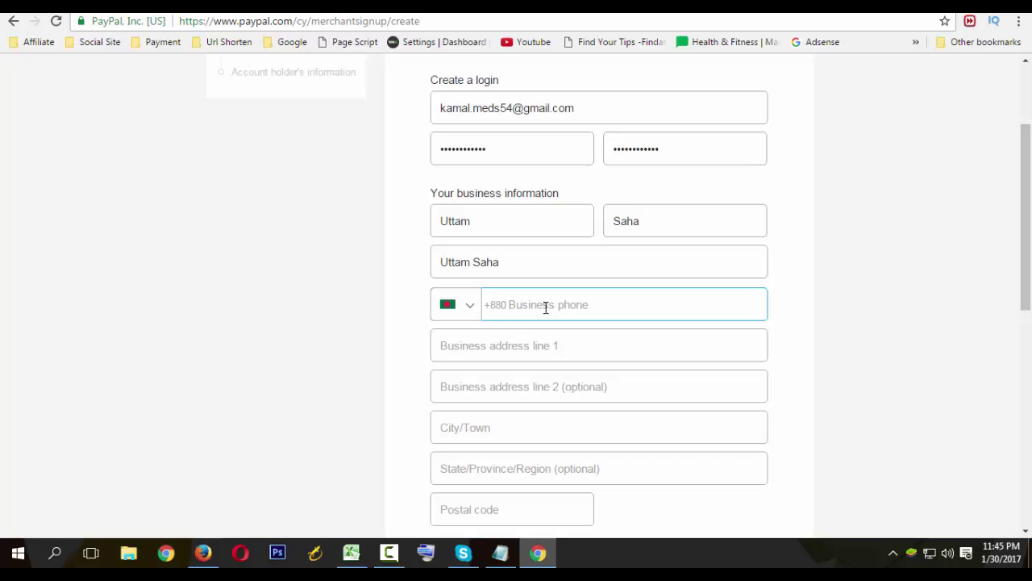
left_click(496, 348)
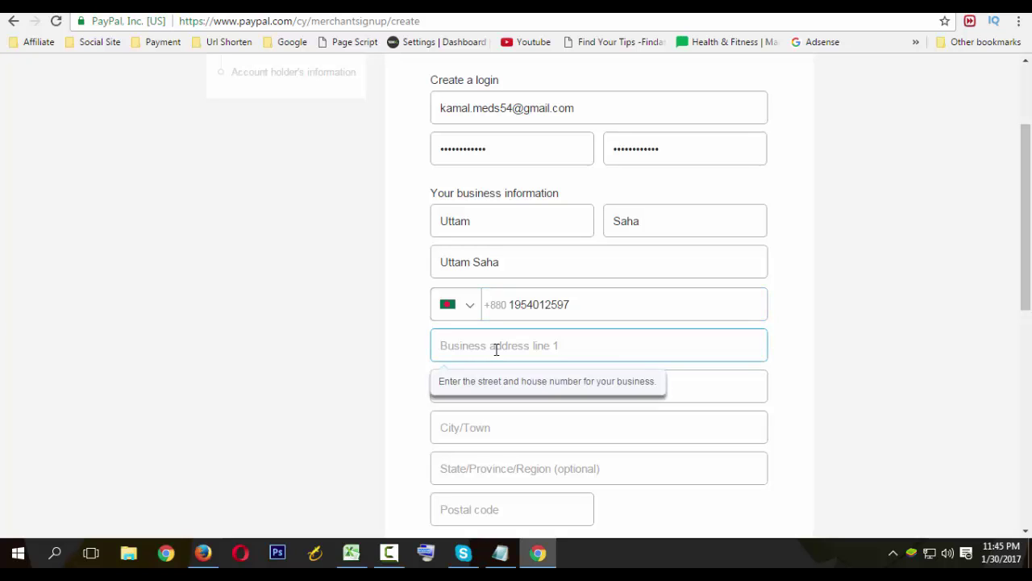
Enter the first and second business address lines.
type("Utta")
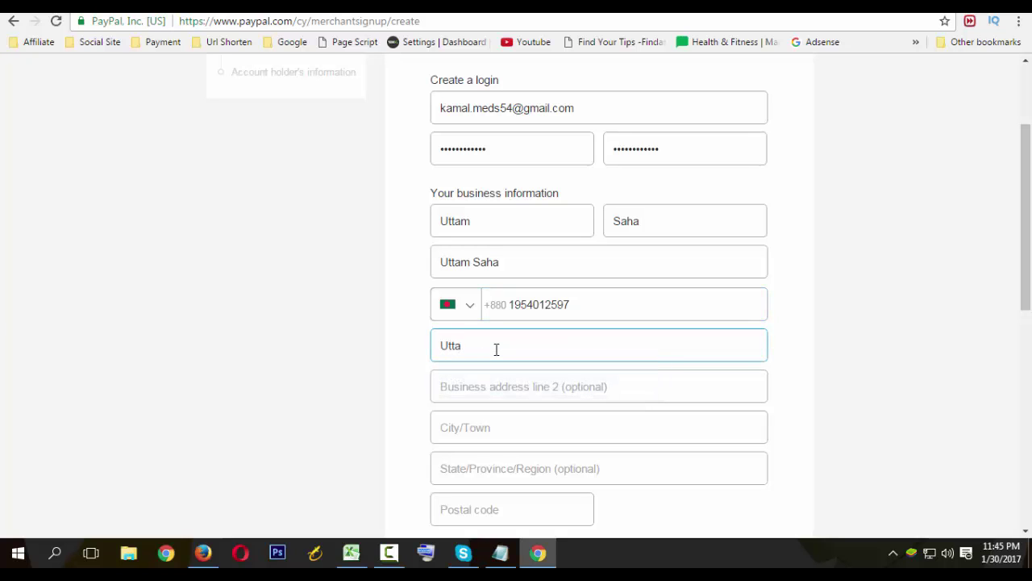
key("BackSpace")
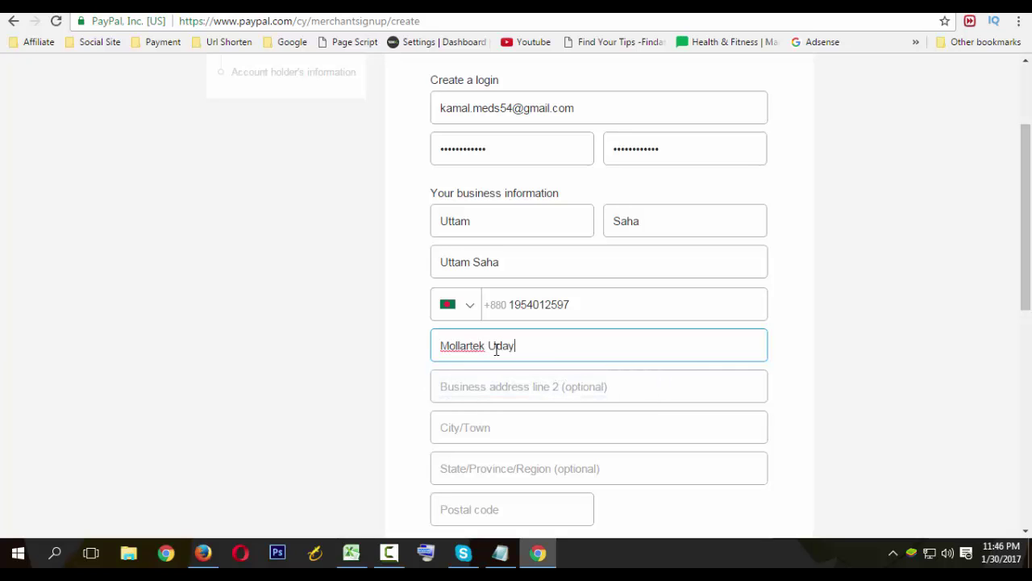
key("Tab")
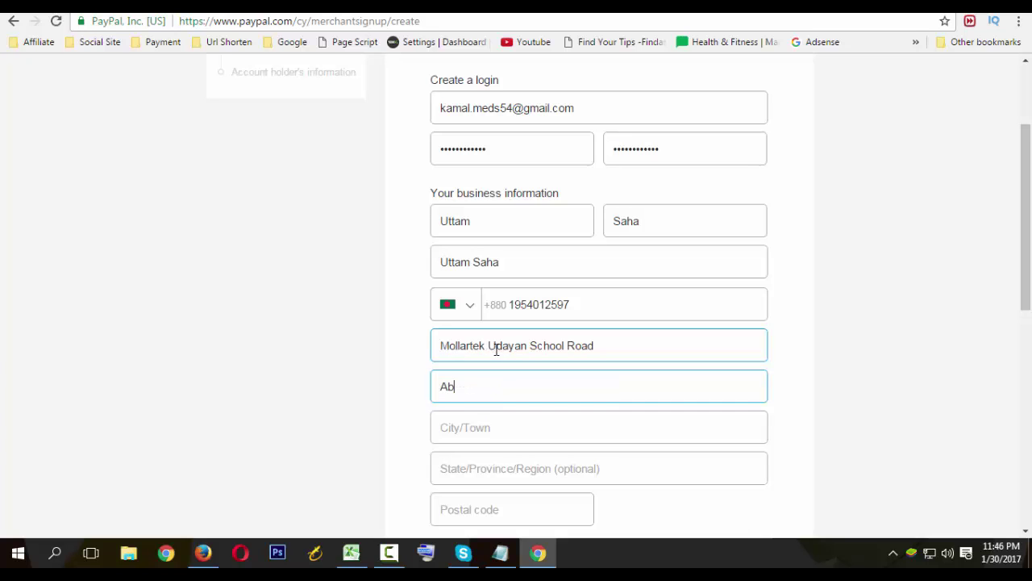
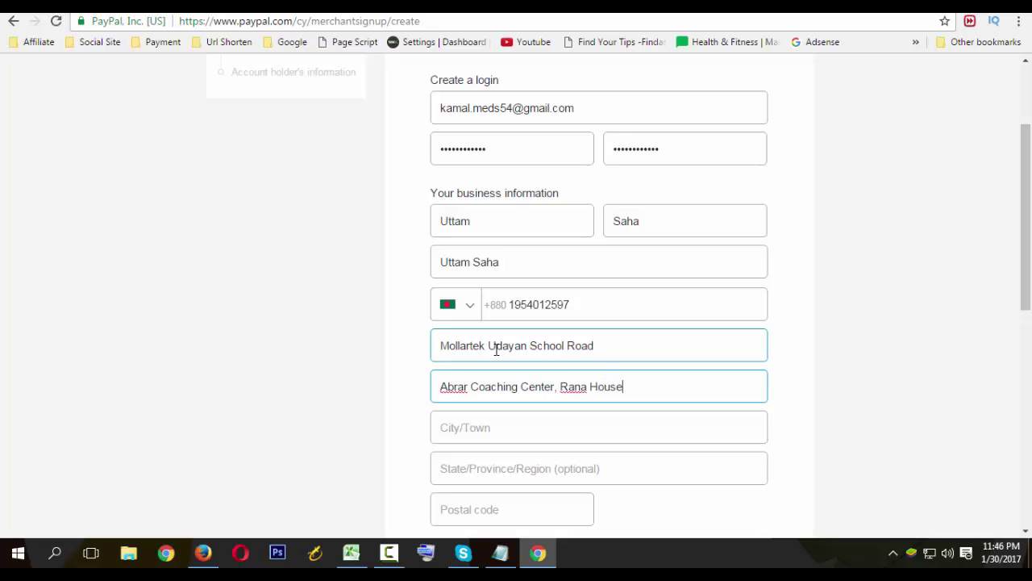
Fill in the business city, state/province and postal code.
left_click(389, 552)
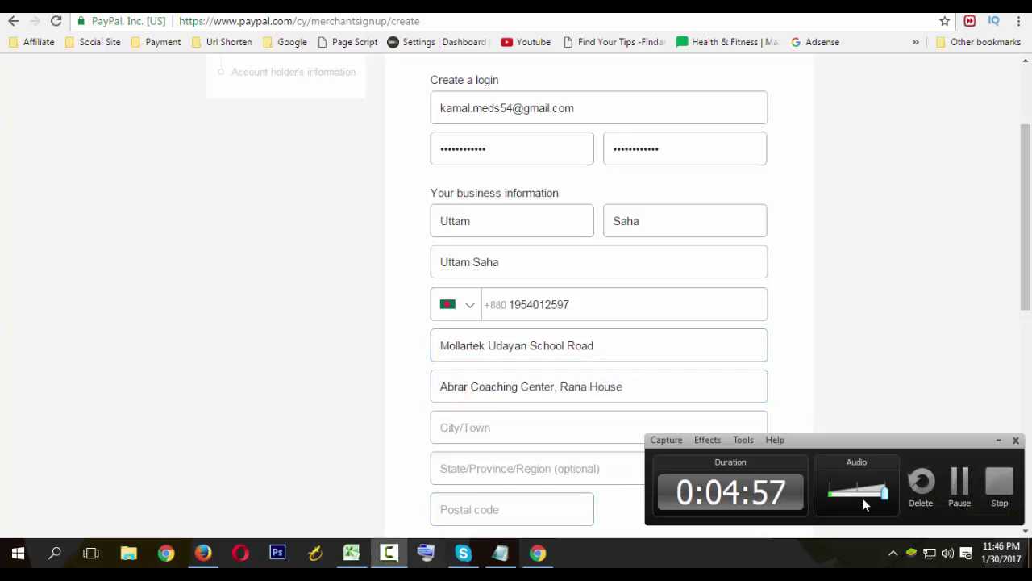
left_click(609, 411)
left_click(525, 431)
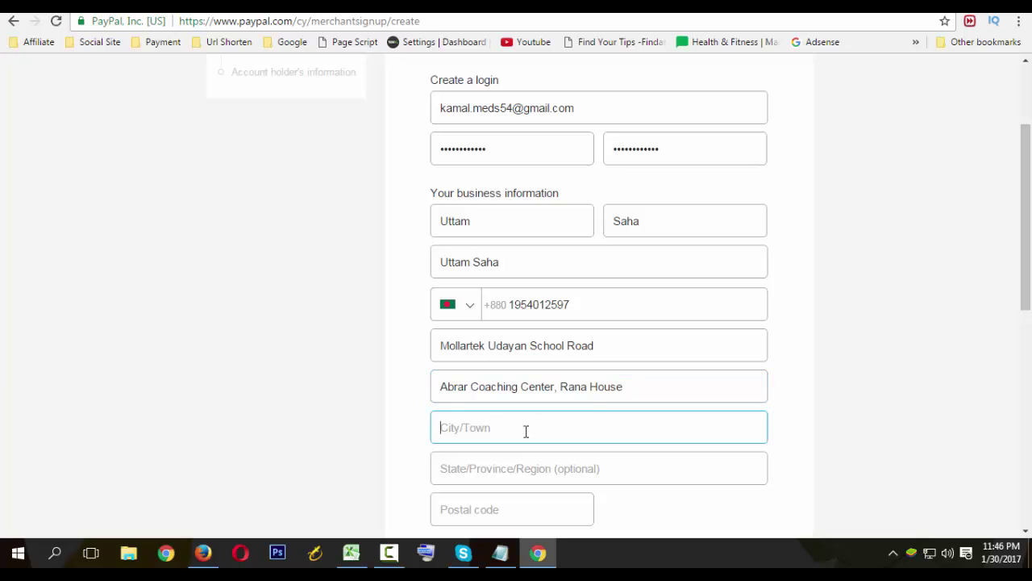
type("Dakshin Khan")
key("Tab")
type("D")
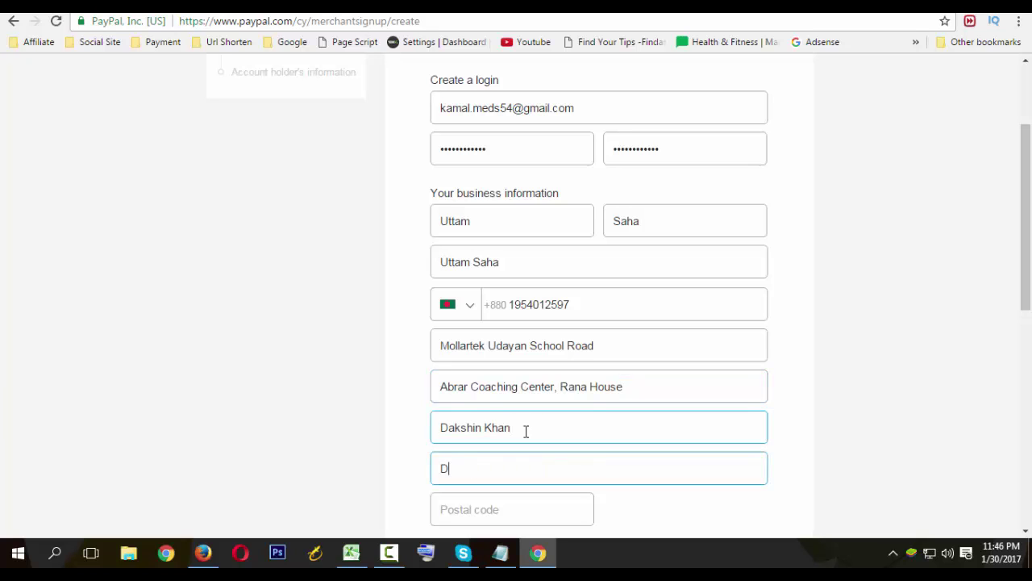
key("Tab")
type("1230")
Scroll down the form and select the primary currency field.
scroll(525, 431, "down", 3)
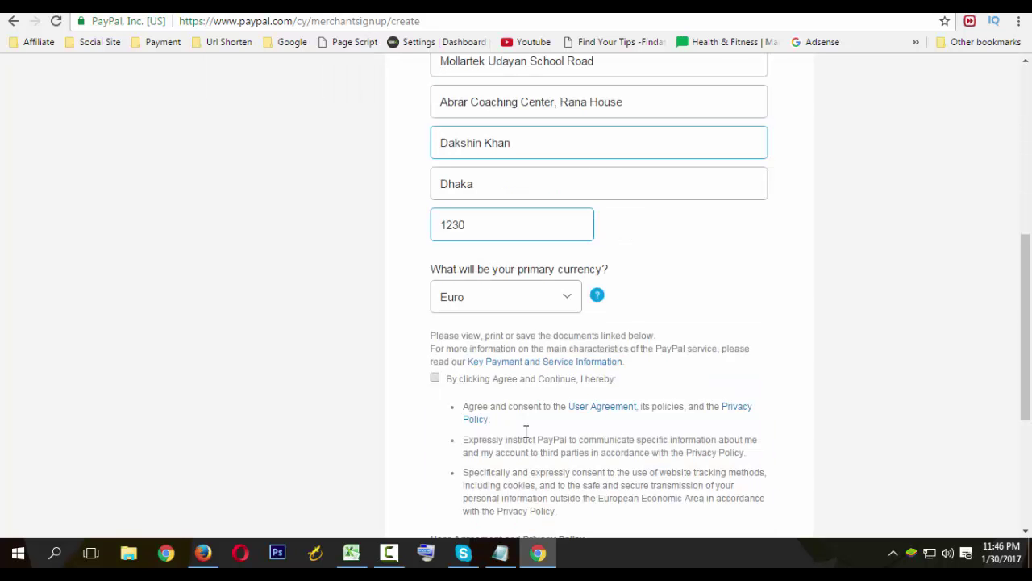
left_click(476, 199)
scroll(477, 190, "up", 4)
scroll(481, 301, "down", 3)
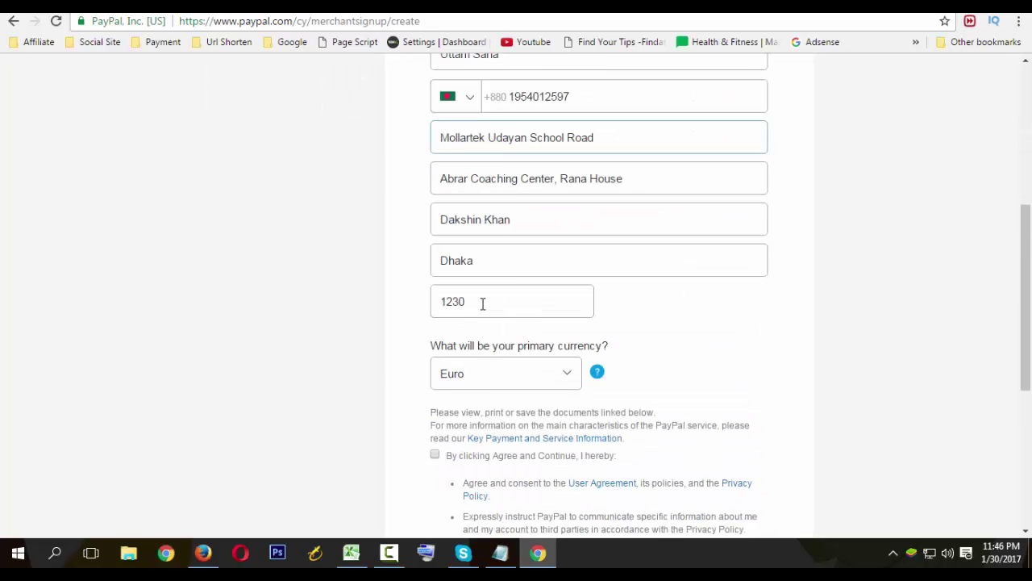
left_click(479, 301)
scroll(442, 279, "up", 2)
scroll(448, 258, "down", 2)
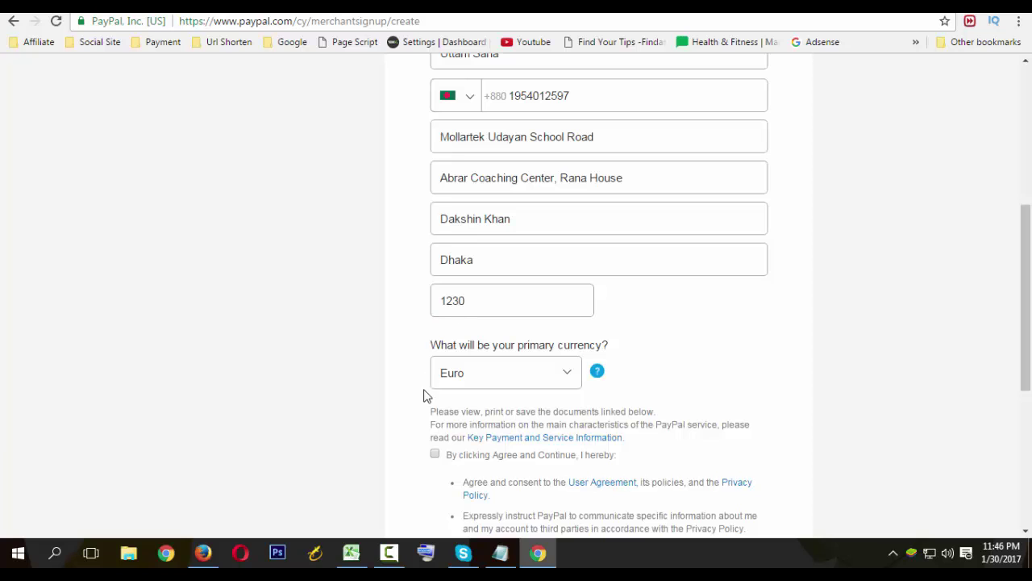
left_click(507, 371)
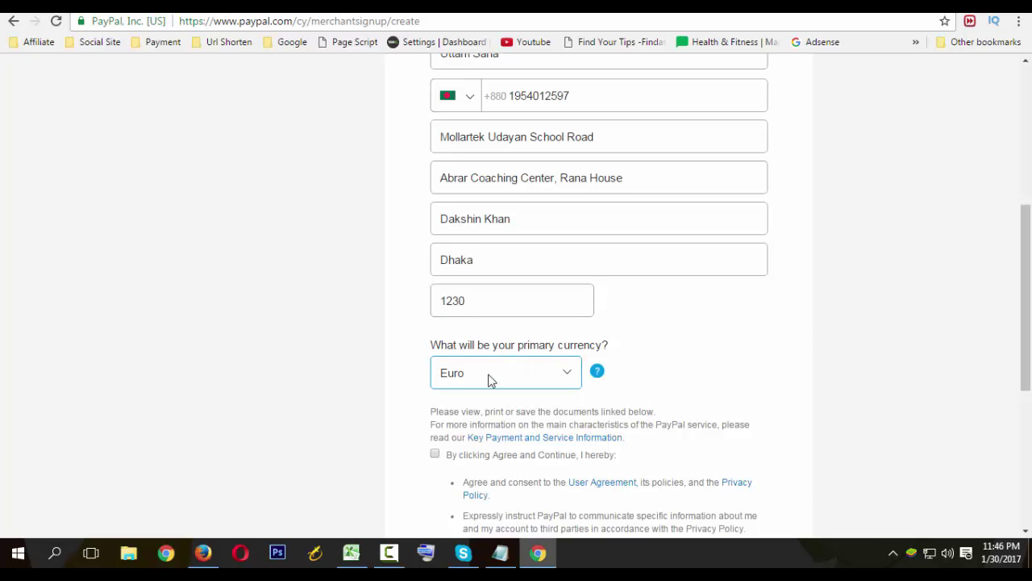
Change the primary currency from Euro to US Dollar.
left_click(457, 381)
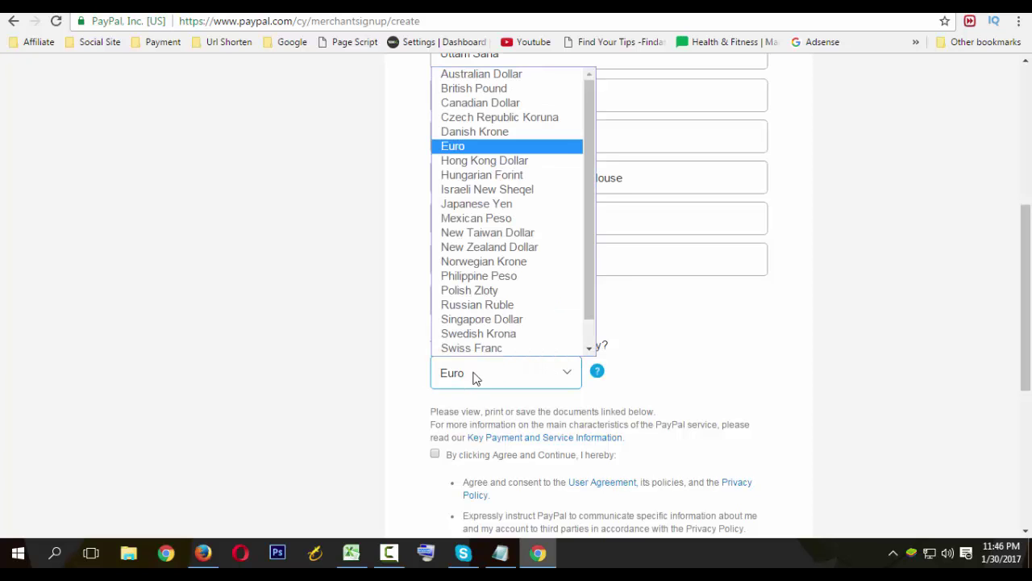
scroll(511, 334, "down", 1)
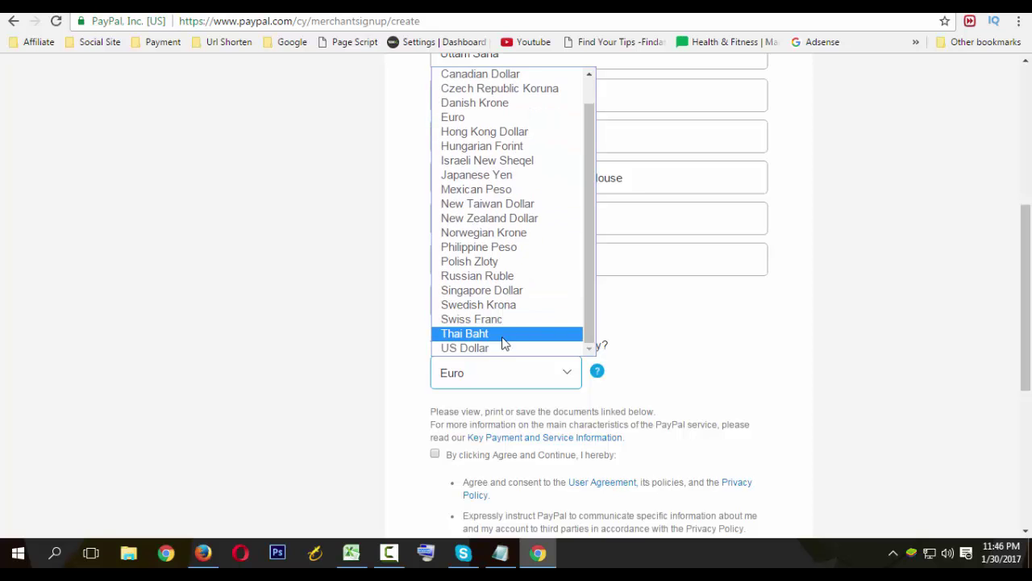
left_click(505, 348)
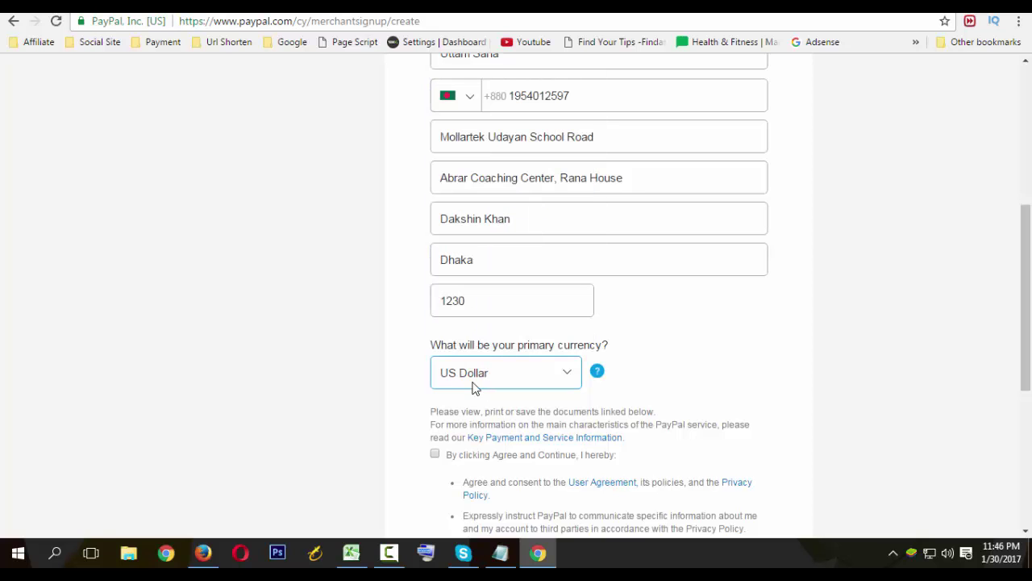
Tick the user agreement and privacy checkbox and review the completed form.
scroll(339, 373, "down", 2)
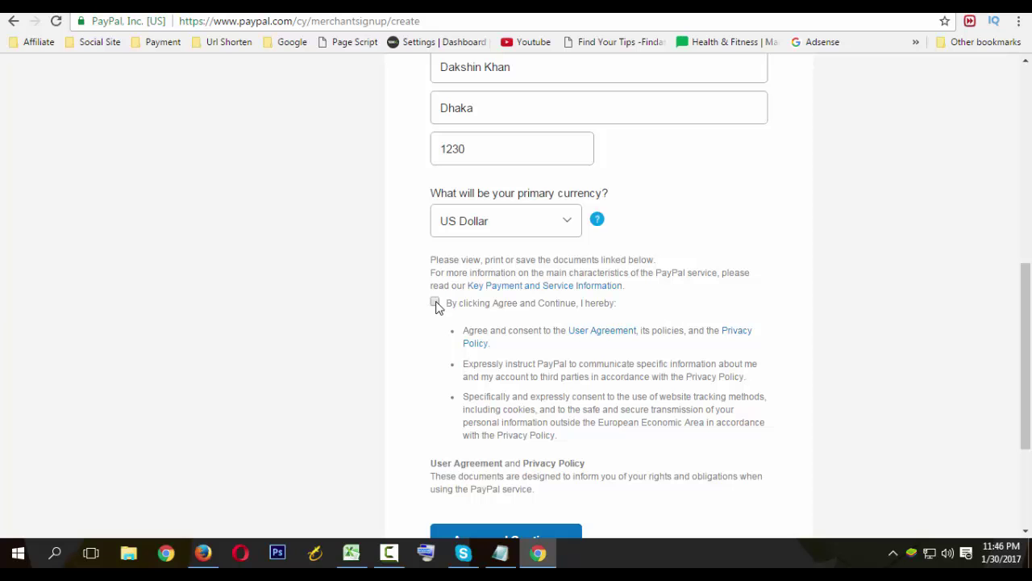
left_click(435, 305)
scroll(367, 352, "up", 2)
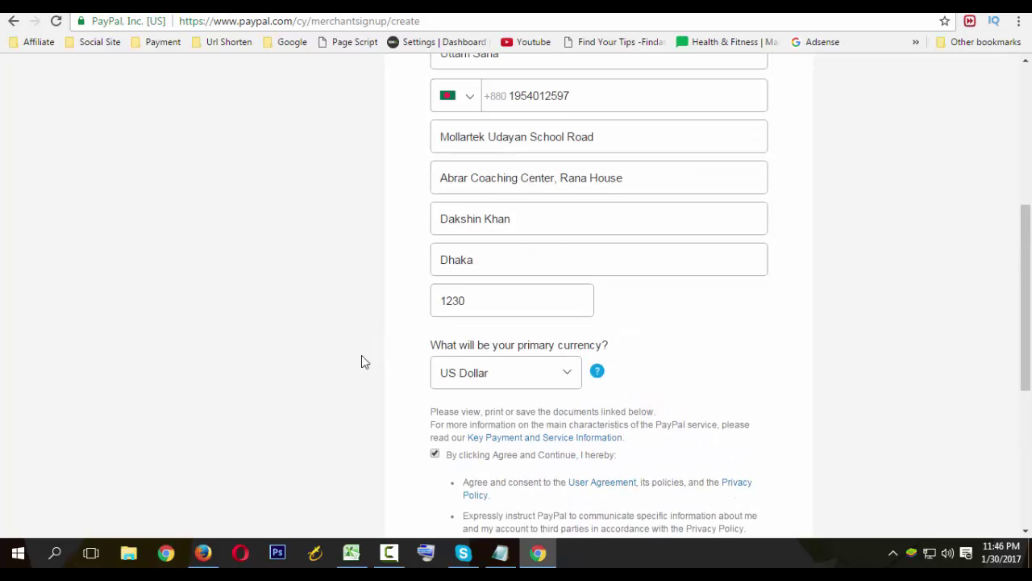
scroll(396, 388, "down", 2)
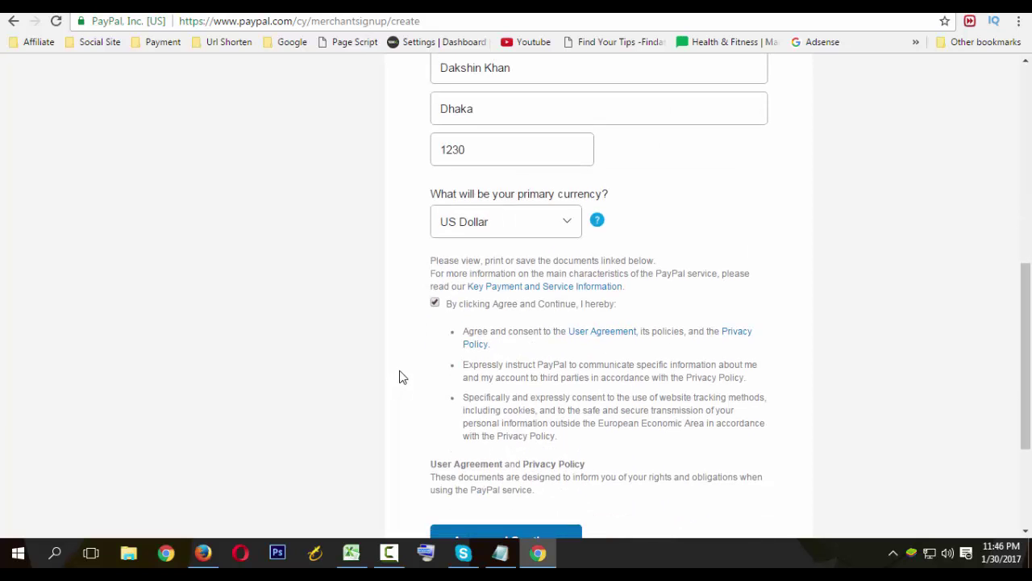
scroll(402, 377, "up", 2)
scroll(400, 378, "down", 3)
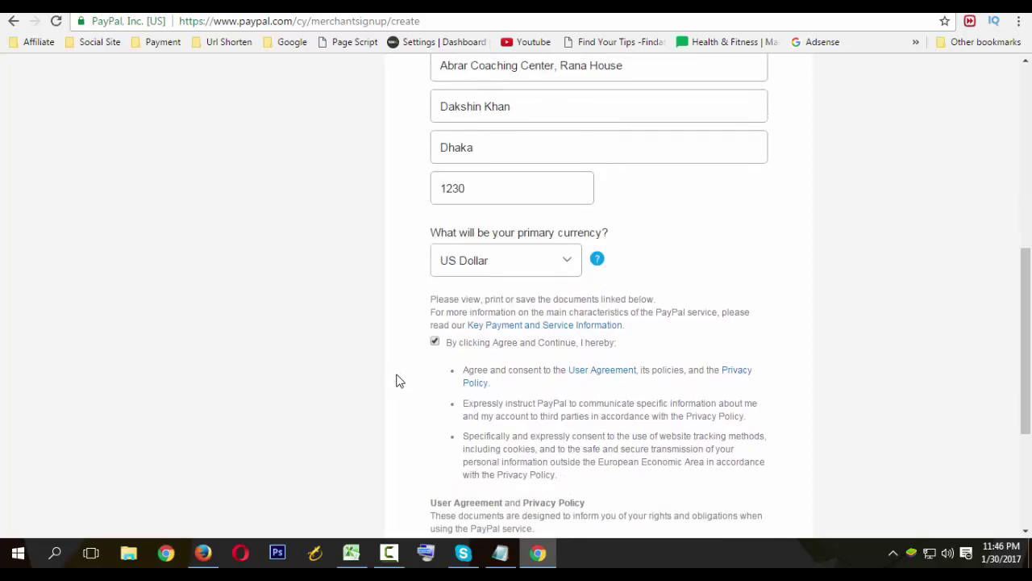
scroll(396, 381, "up", 7)
scroll(395, 387, "down", 9)
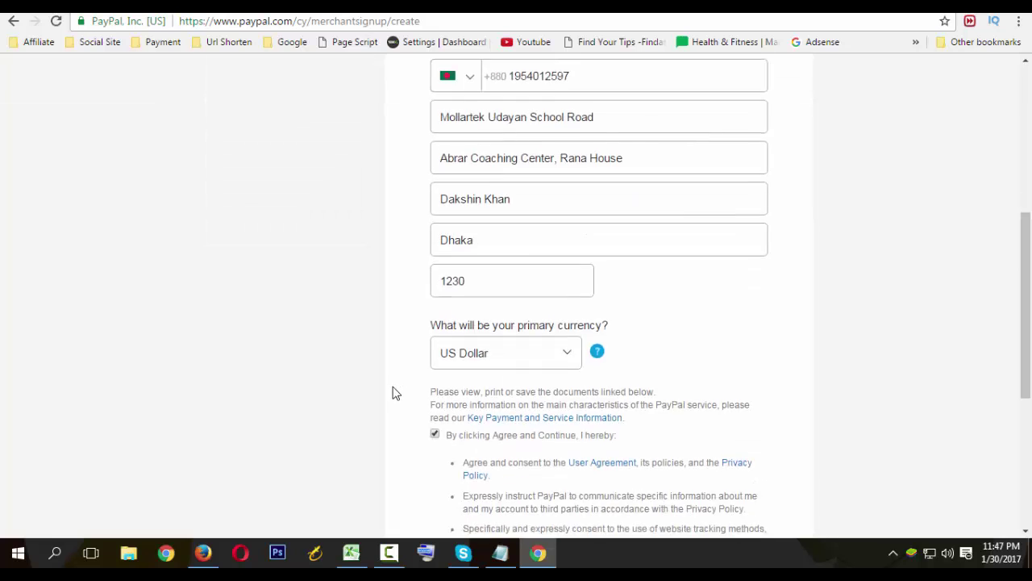
Submit the sign-up form with Agree and Continue and decline saving the password.
left_click(525, 370)
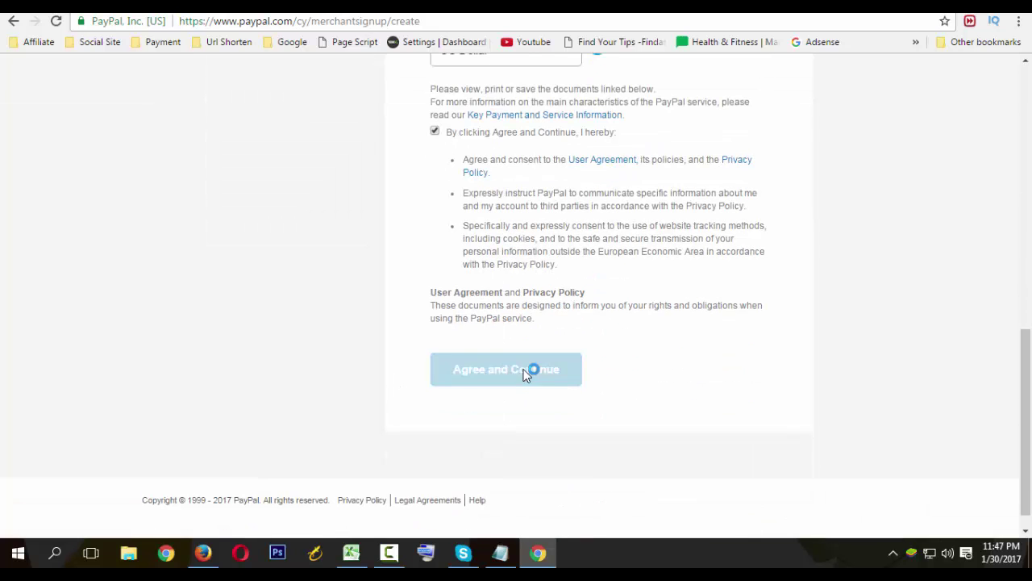
scroll(341, 382, "up", 5)
scroll(341, 383, "up", 2)
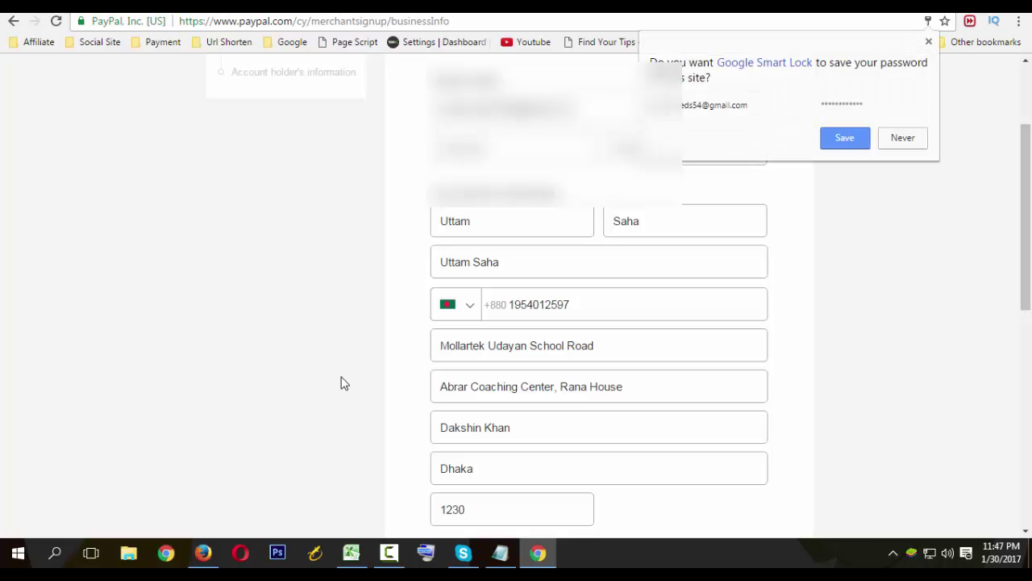
left_click(904, 139)
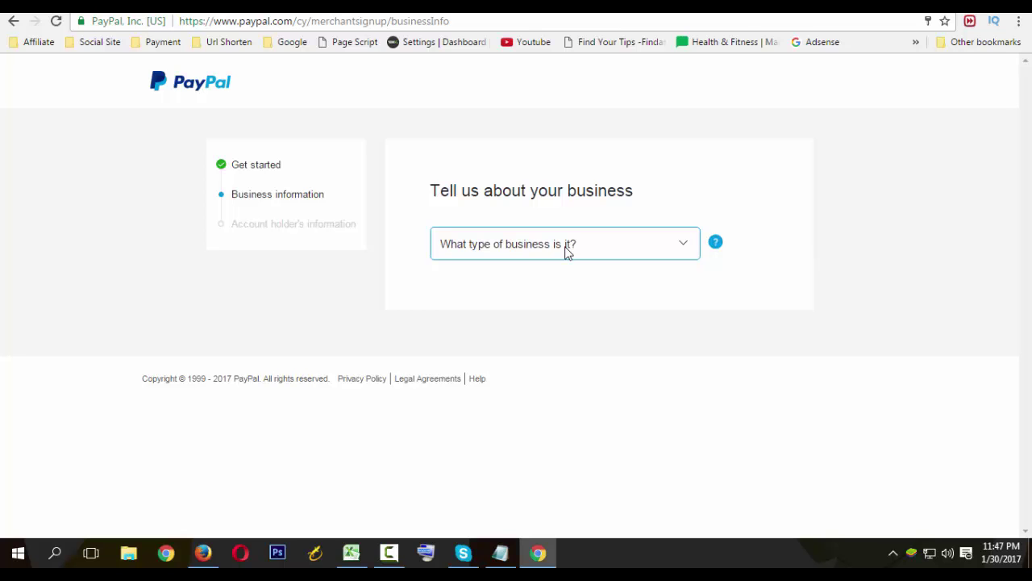
Set 'What type of business is it?' to Individual.
left_click(566, 251)
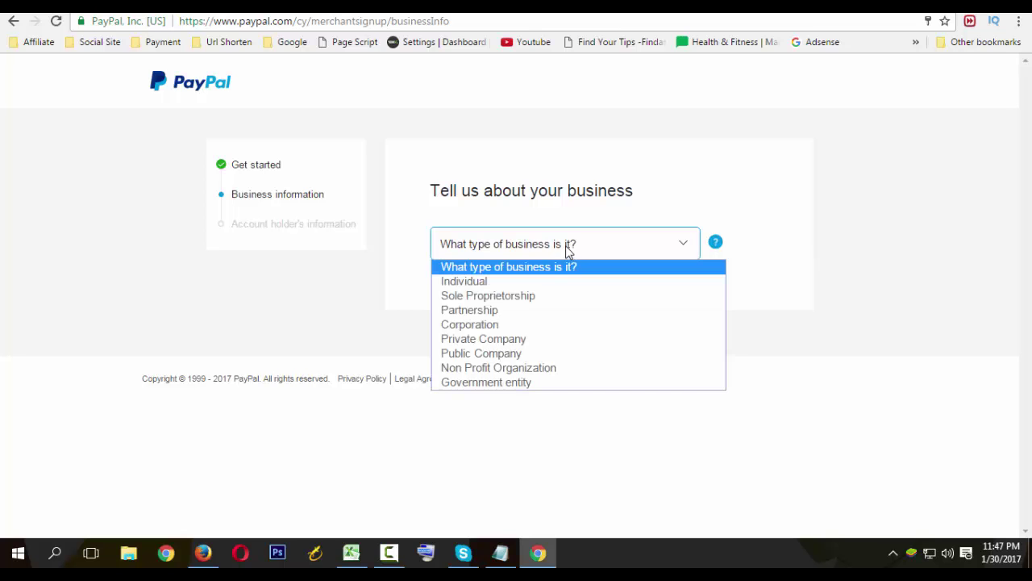
left_click(350, 249)
left_click(544, 240)
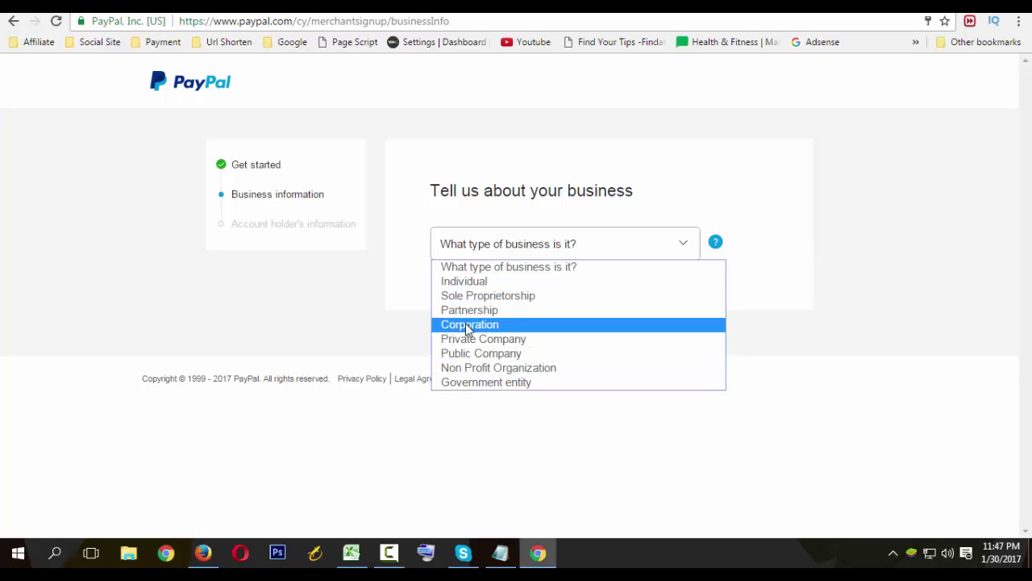
left_click(480, 281)
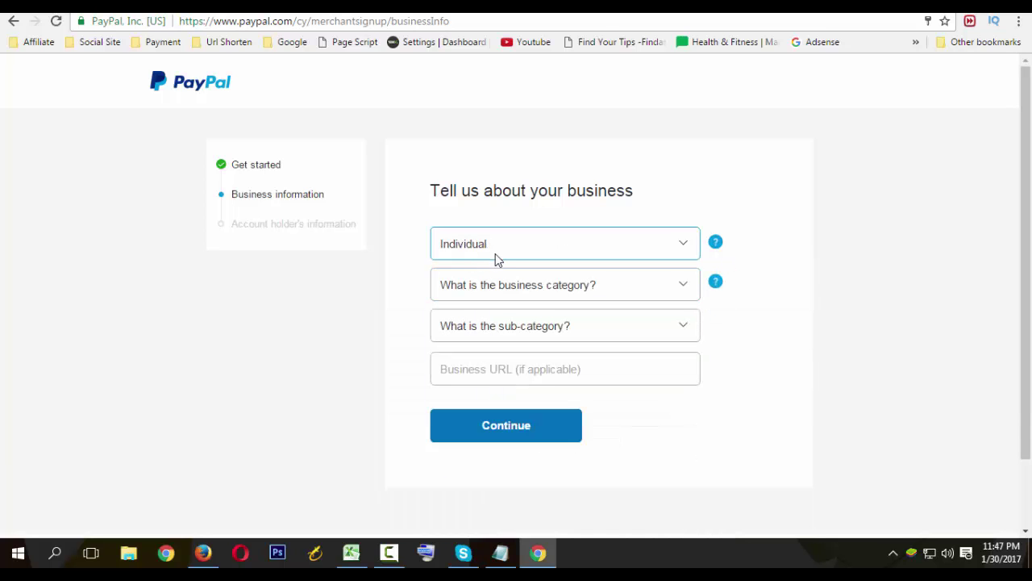
Choose 'Services - other' from the business category list.
left_click(556, 288)
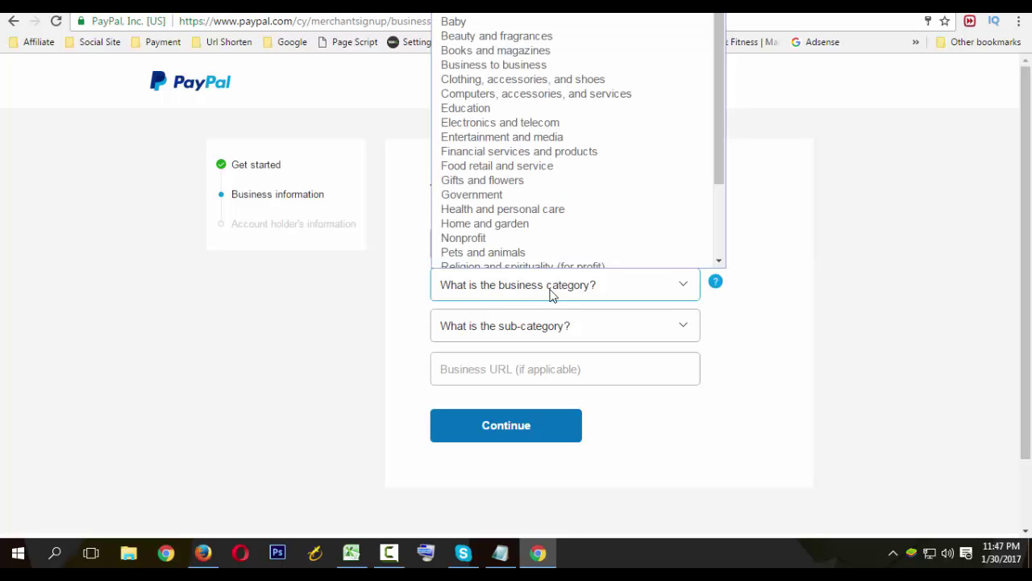
scroll(462, 238, "down", 3)
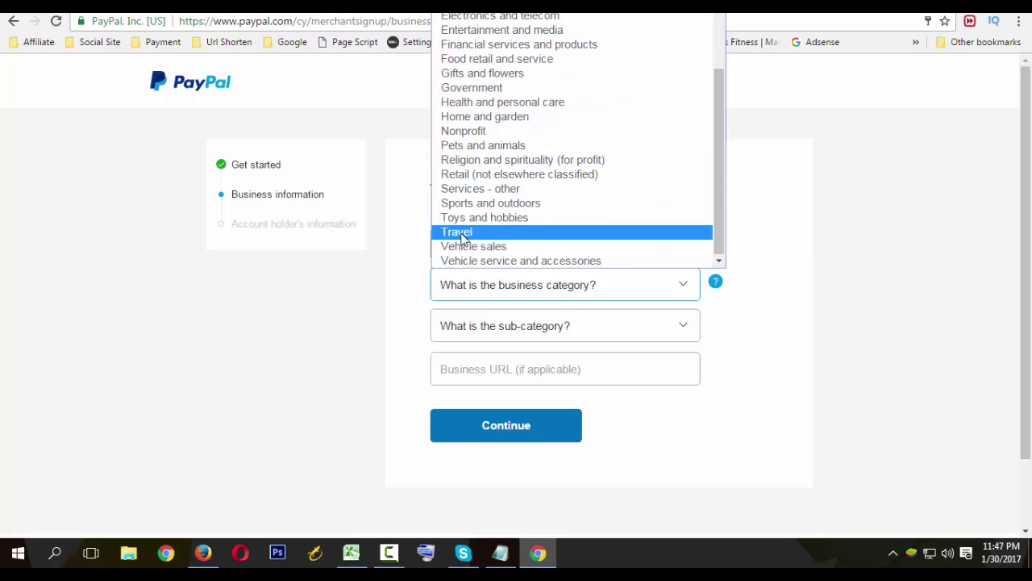
scroll(462, 238, "up", 3)
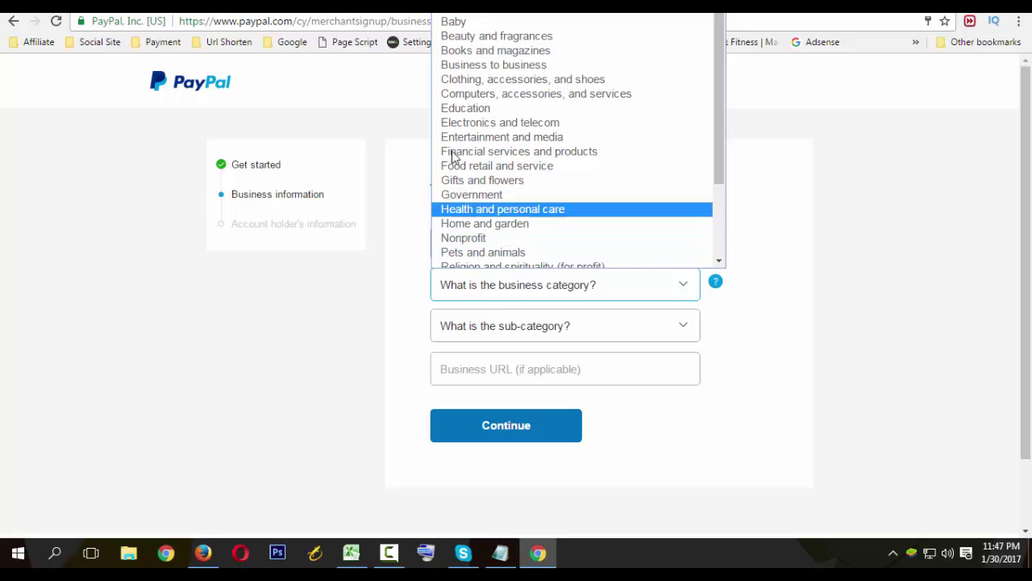
scroll(484, 258, "down", 3)
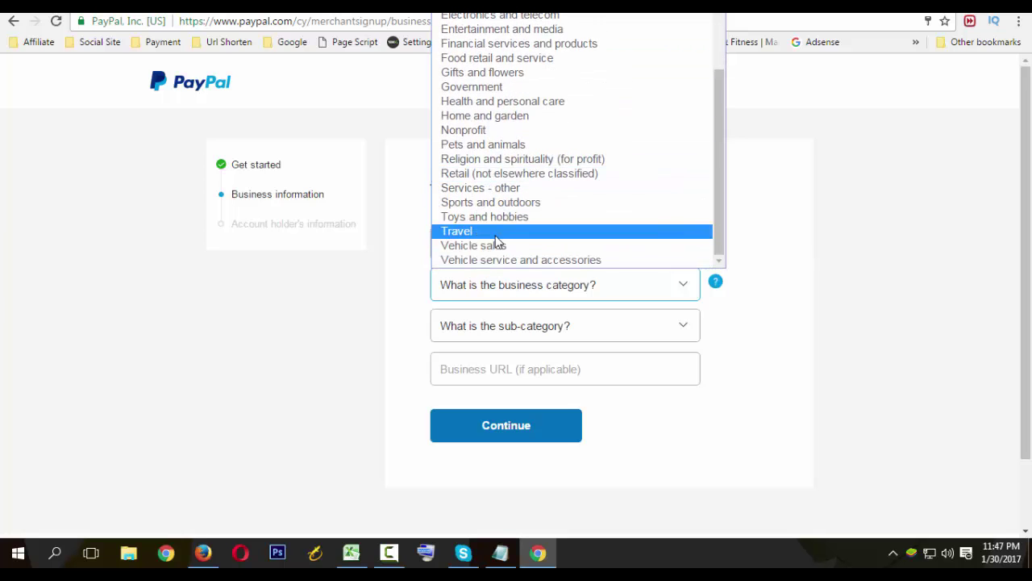
scroll(496, 242, "up", 3)
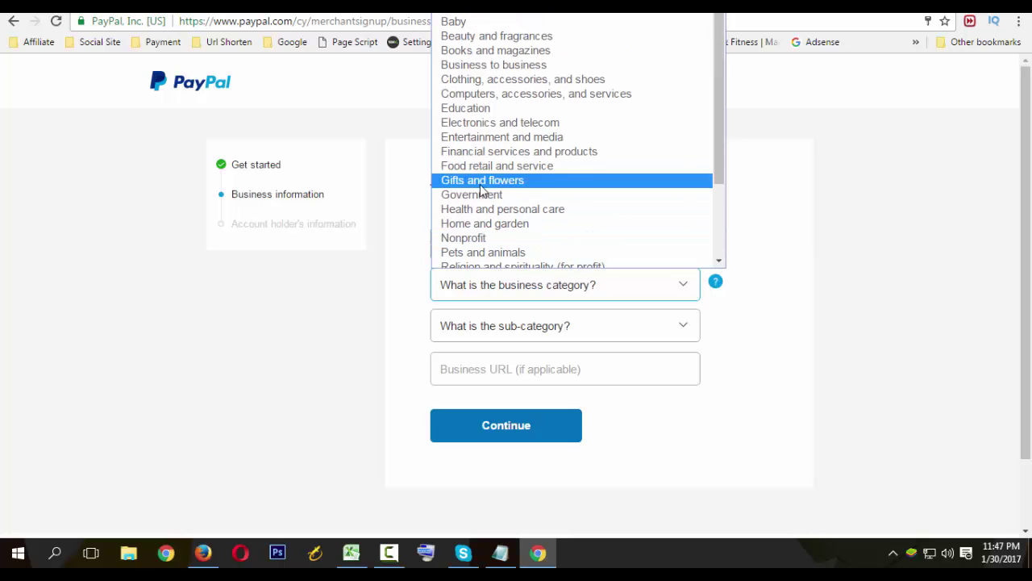
scroll(485, 226, "down", 3)
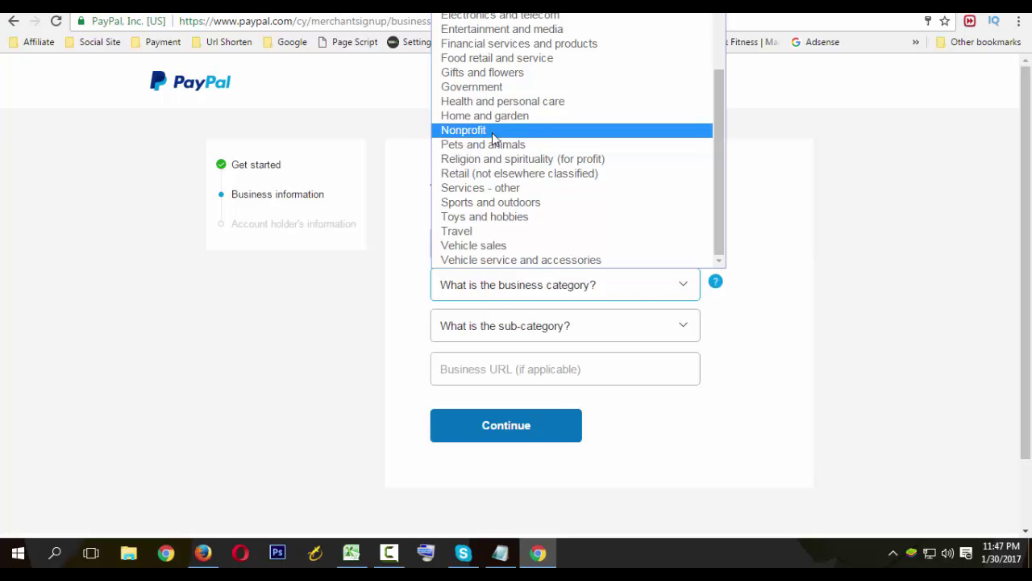
left_click(484, 187)
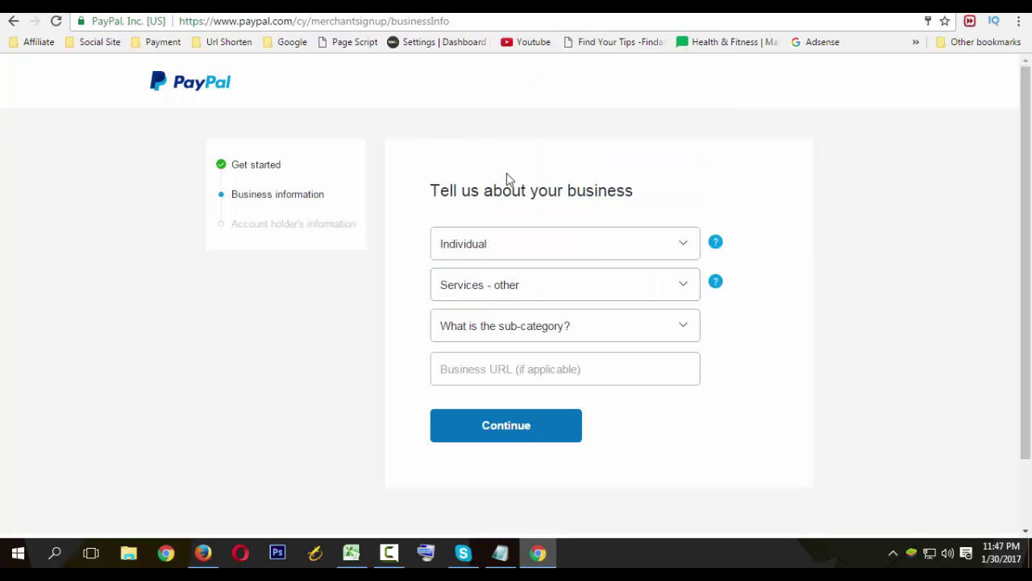
Pick Advertising as the sub-category and continue to the account holder's information step.
left_click(507, 332)
scroll(520, 161, "down", 6)
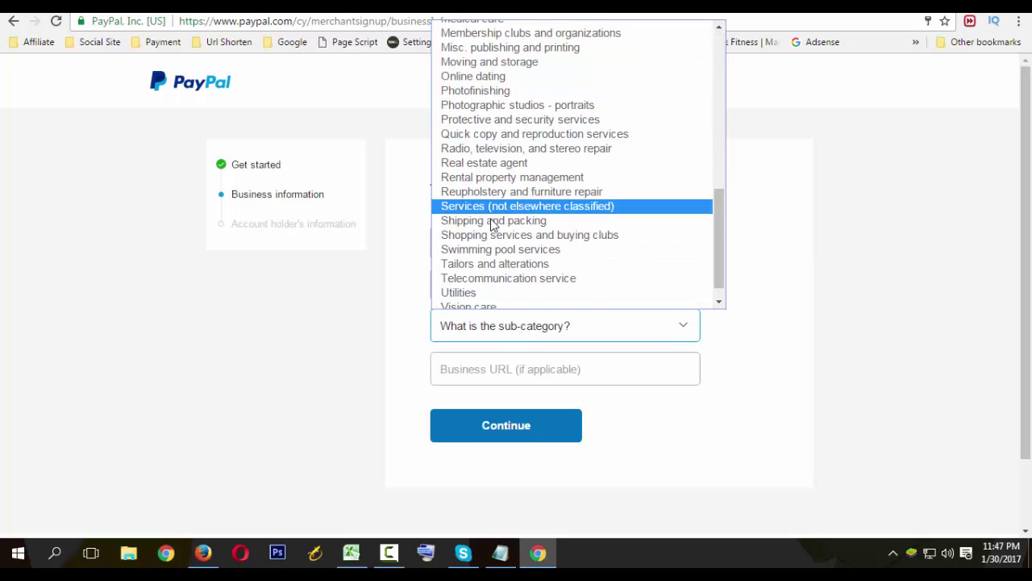
scroll(508, 242, "down", 1)
scroll(488, 211, "up", 4)
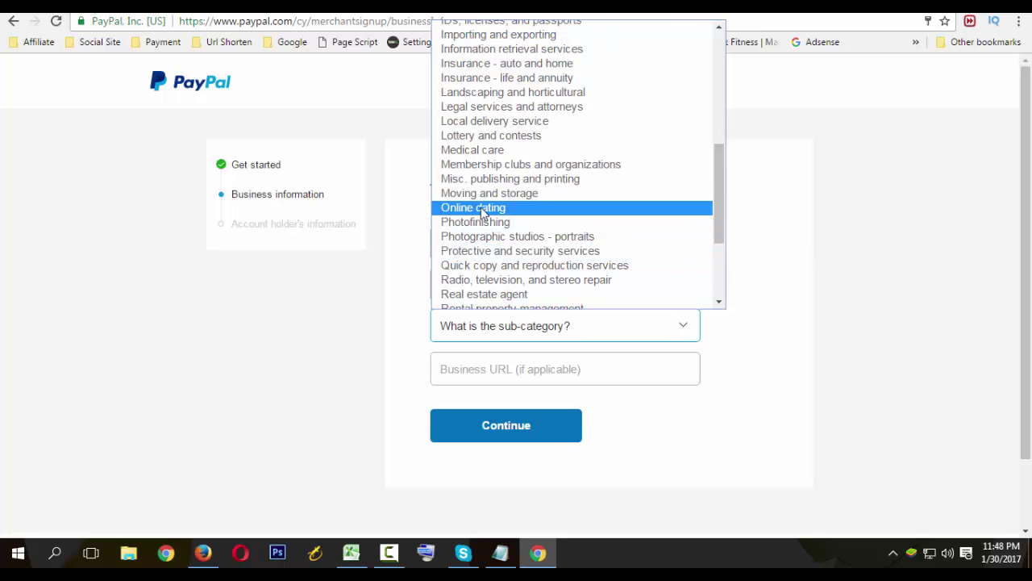
scroll(482, 208, "up", 3)
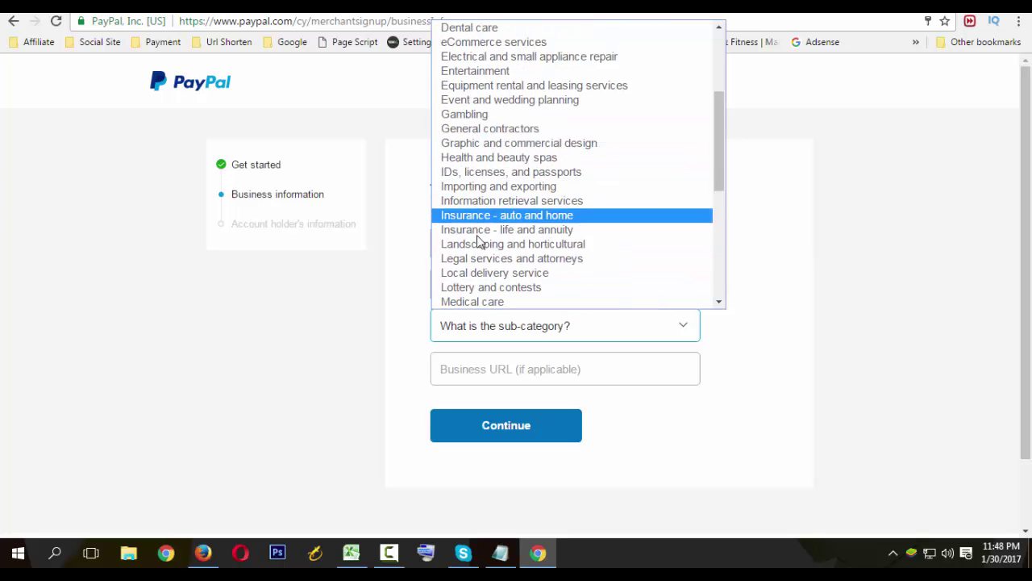
scroll(495, 200, "up", 3)
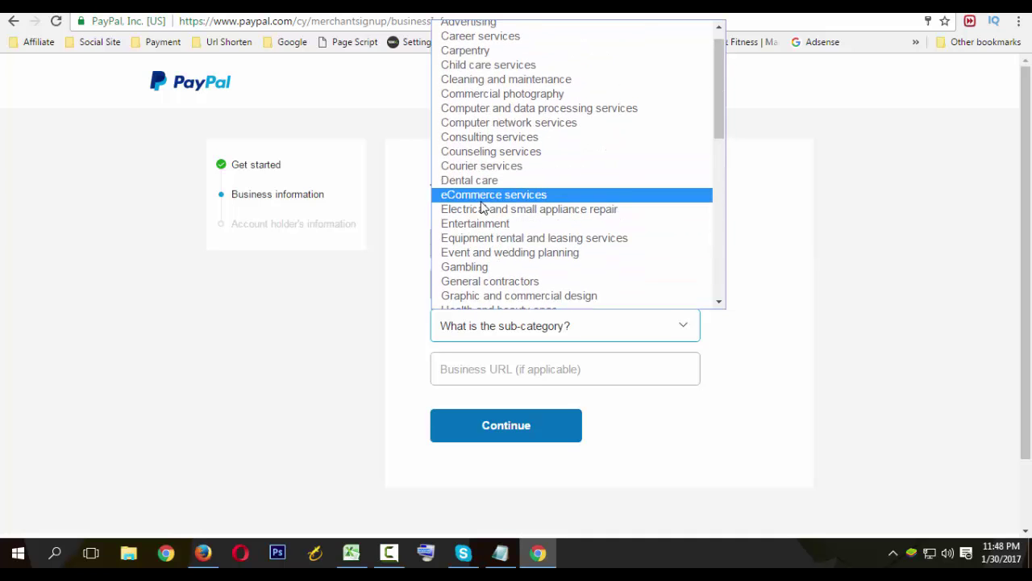
scroll(484, 203, "up", 1)
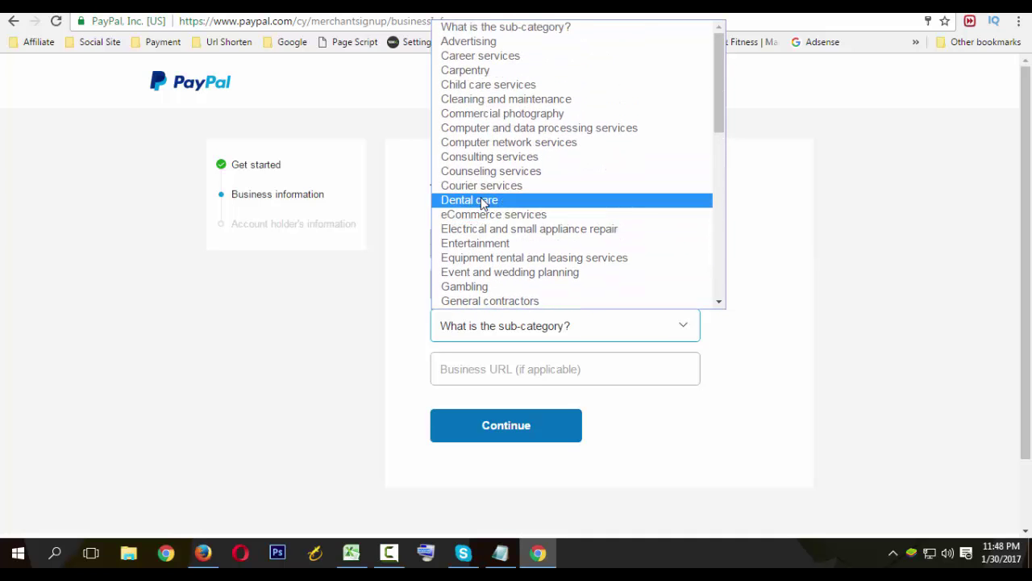
left_click(485, 46)
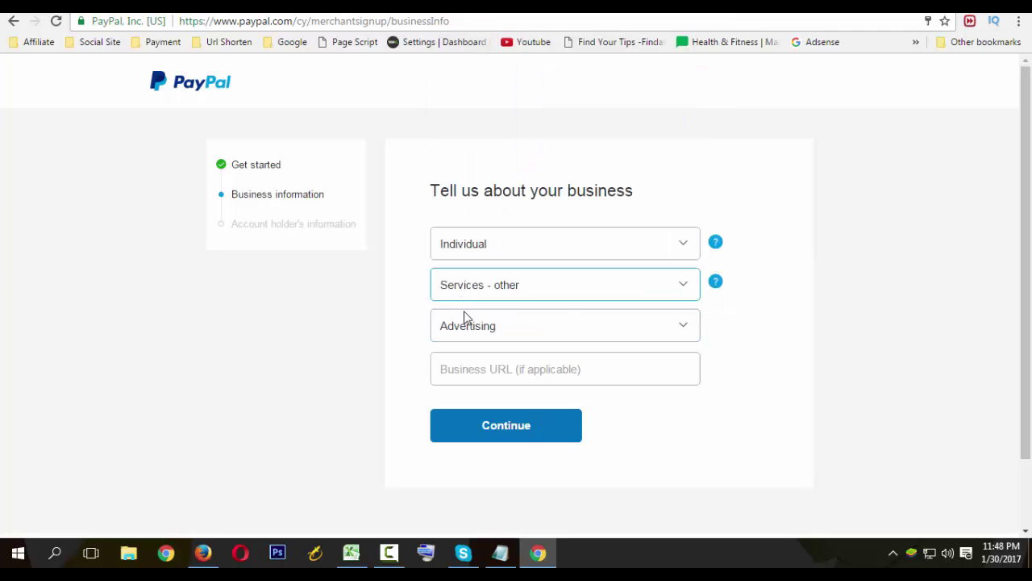
left_click(478, 361)
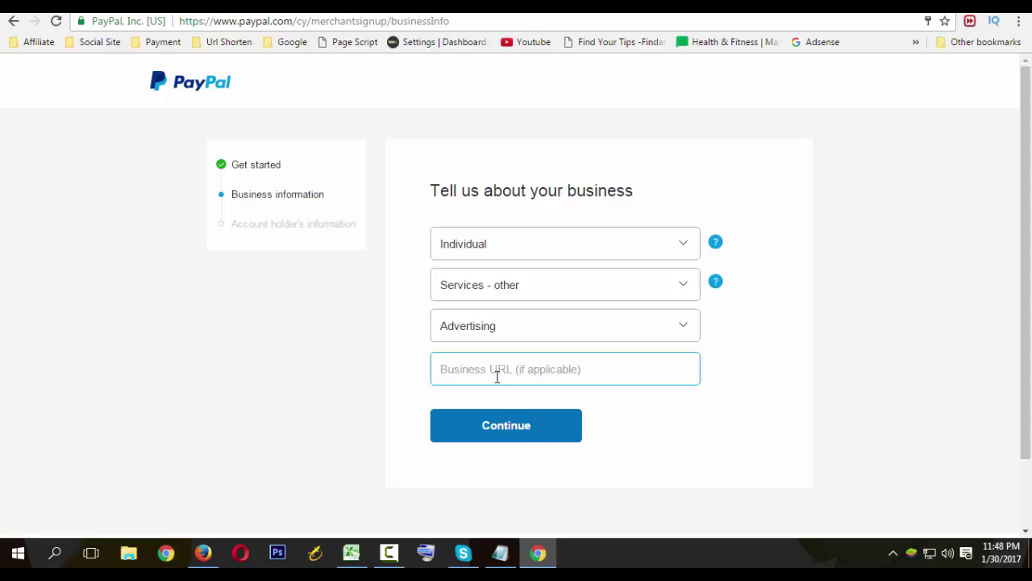
left_click(506, 432)
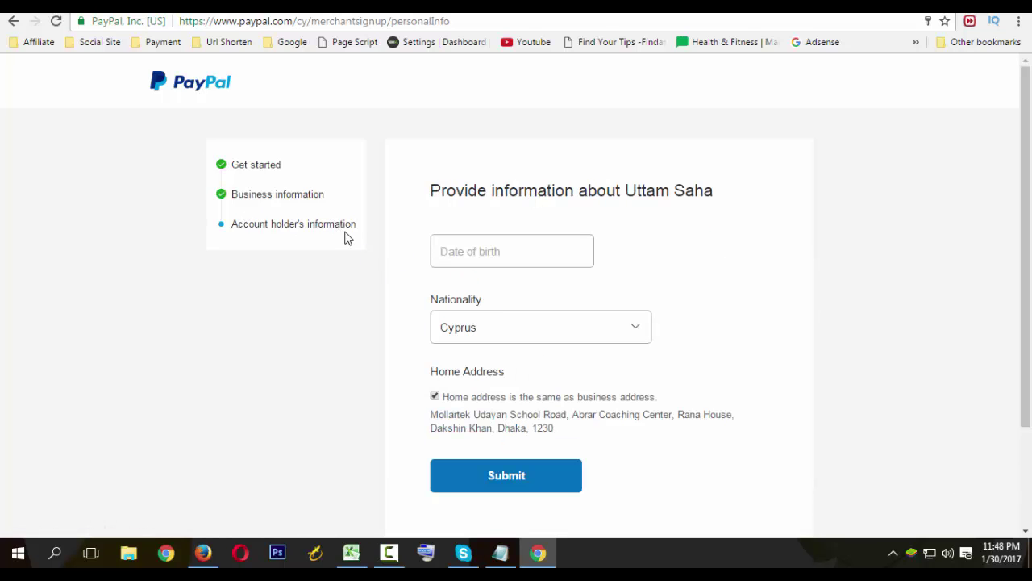
Focus the Date of birth field, then open File Explorer with Win+E.
left_click(470, 249)
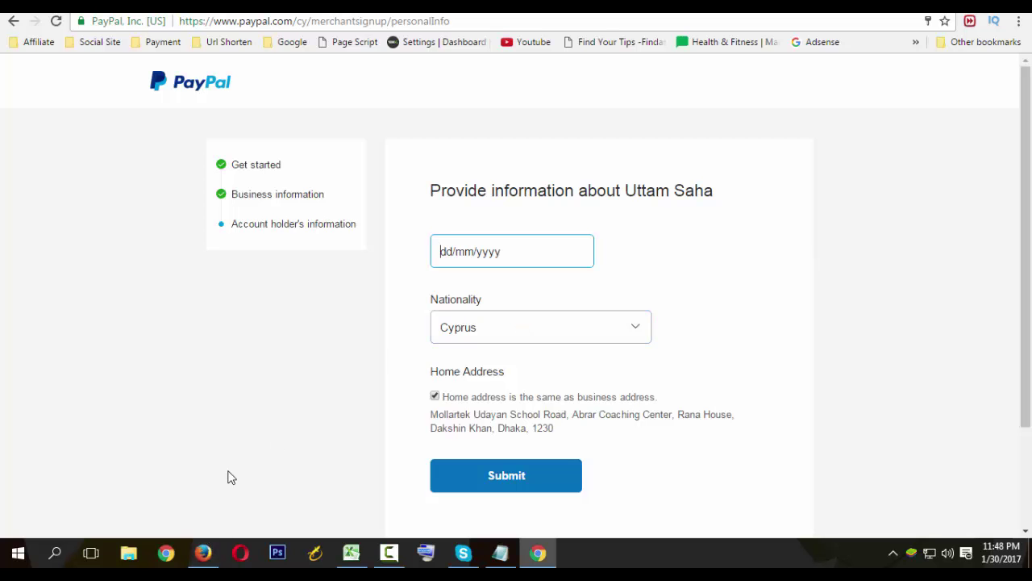
key("super+e")
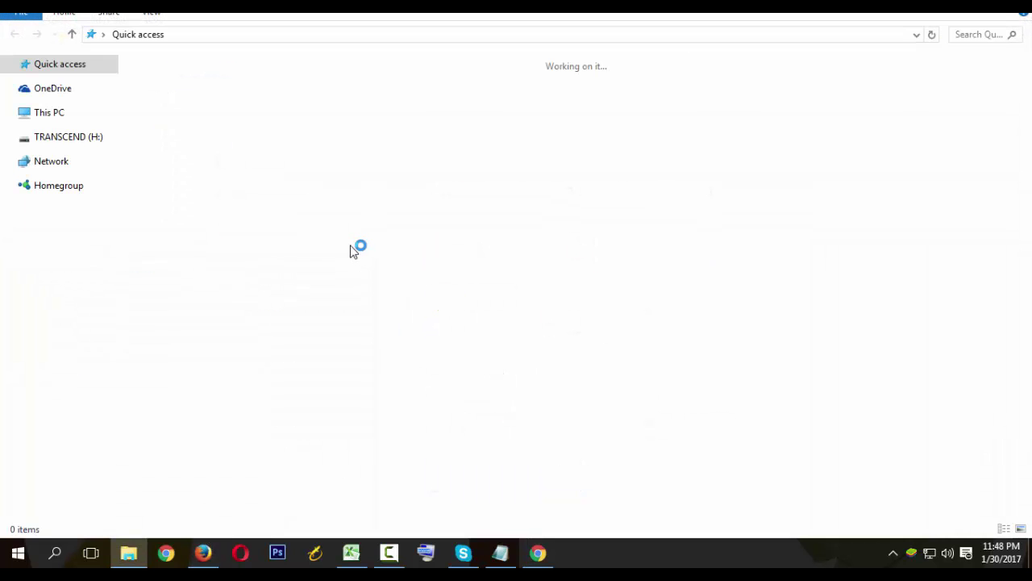
Browse This PC to Data (G:) > Drive > Other Data > NID in File Explorer.
left_click(53, 298)
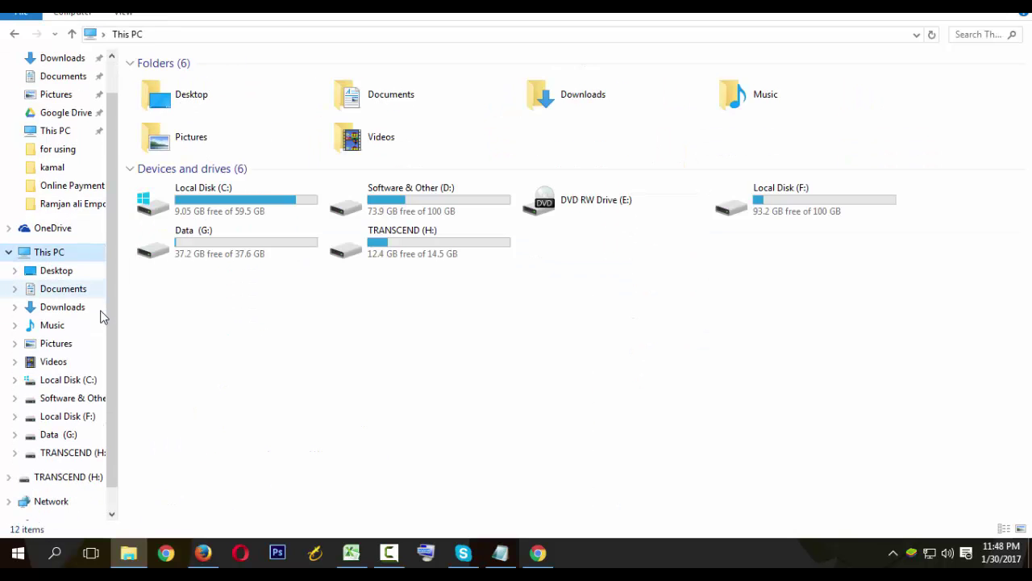
scroll(113, 311, "down", 1)
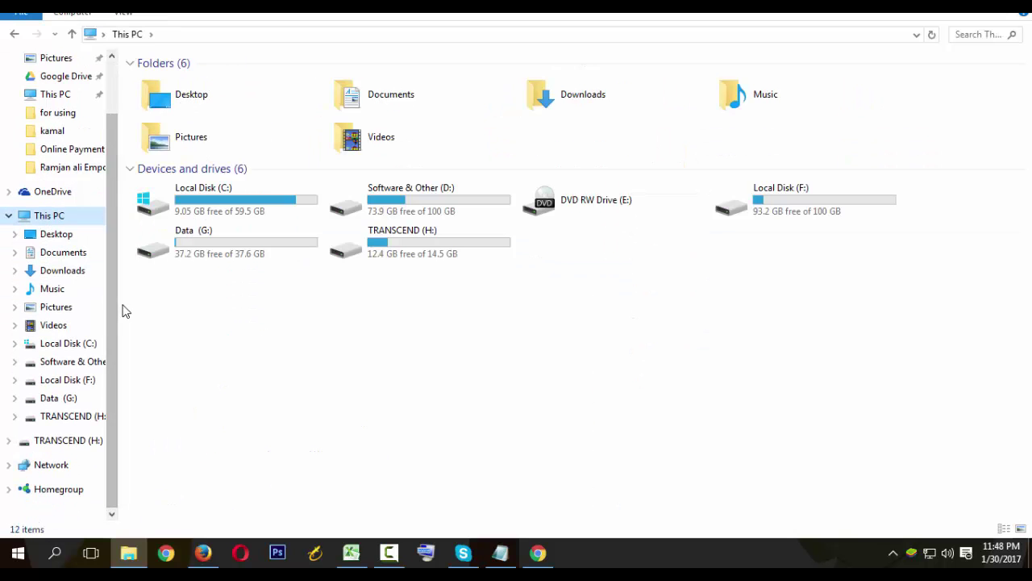
left_click(50, 399)
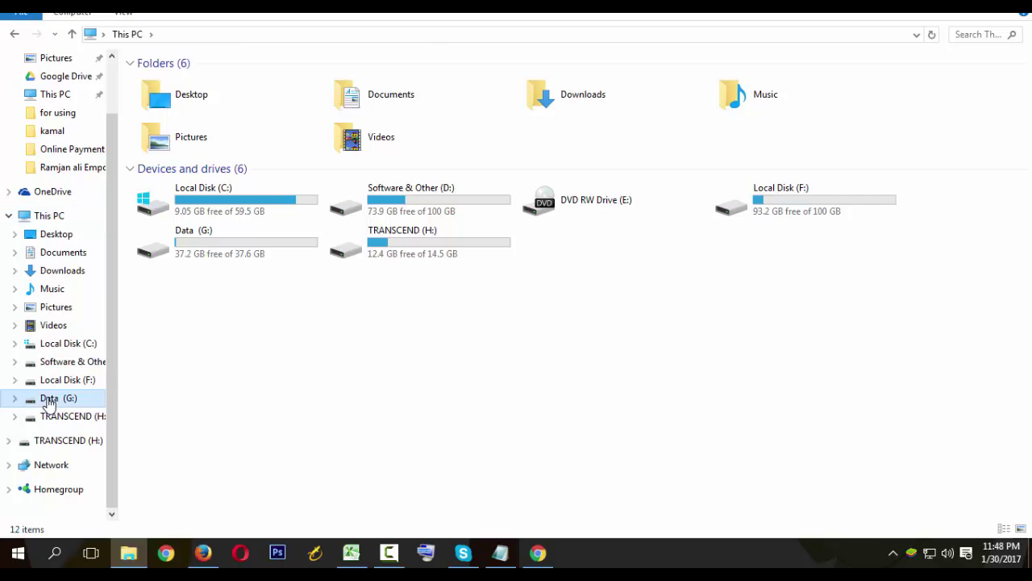
double_click(168, 100)
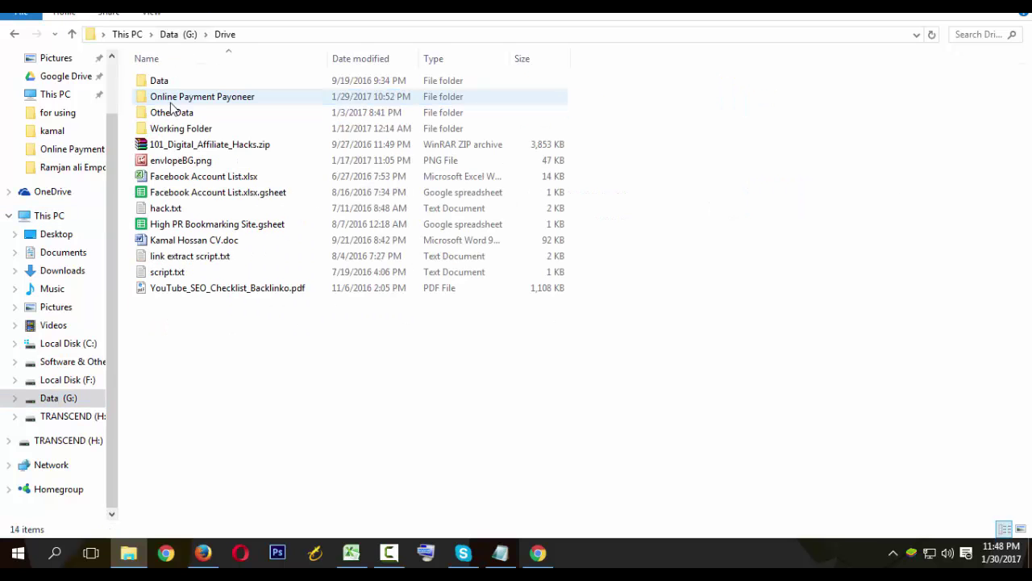
double_click(195, 98)
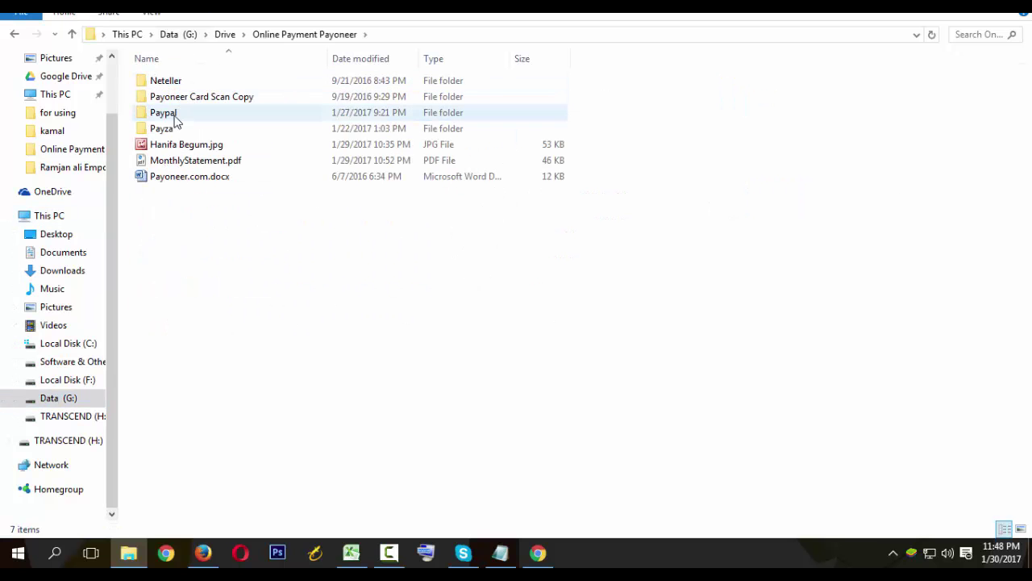
key("BackSpace")
left_click(179, 115)
double_click(180, 114)
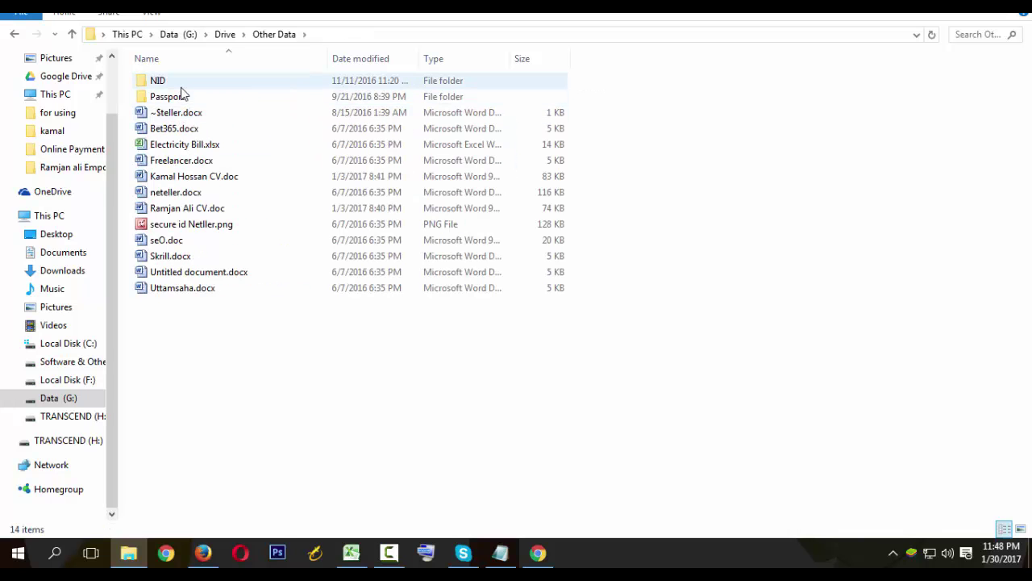
double_click(181, 88)
key("BackSpace")
double_click(181, 88)
View the ID card scan 1st.jpg in the account holder's folder, then return to the browser.
double_click(185, 96)
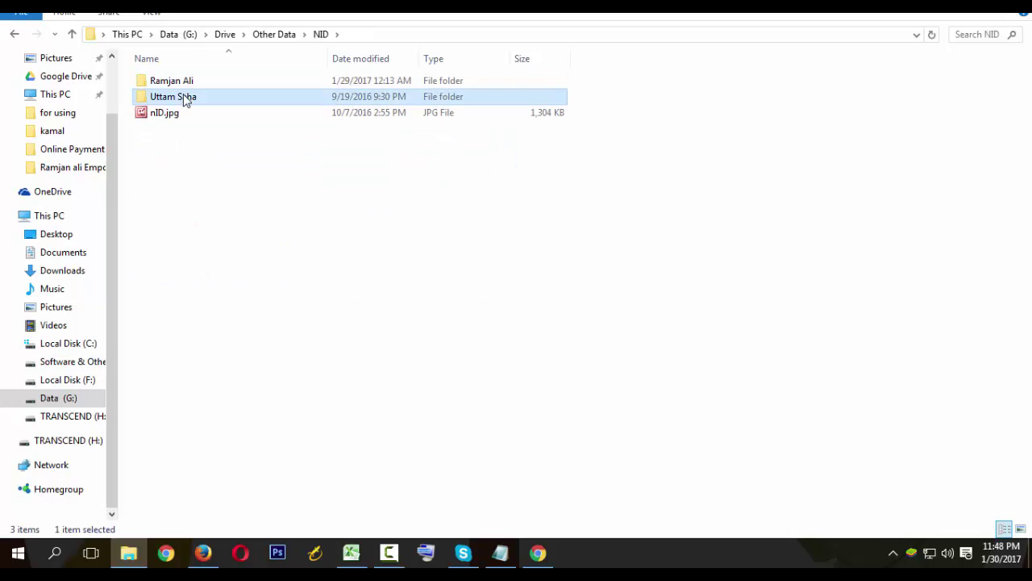
left_click(183, 93)
double_click(183, 91)
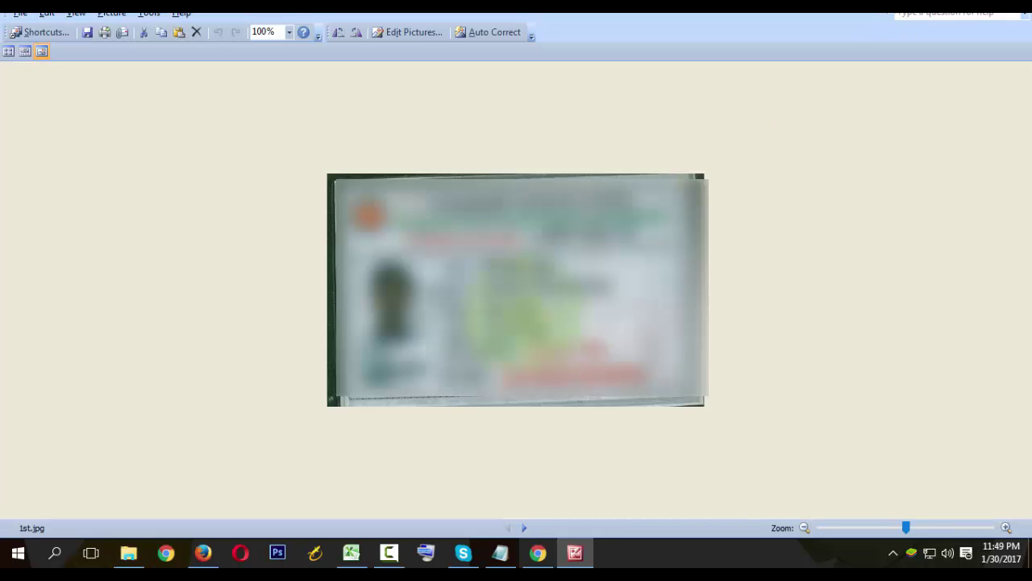
key("alt+Tab")
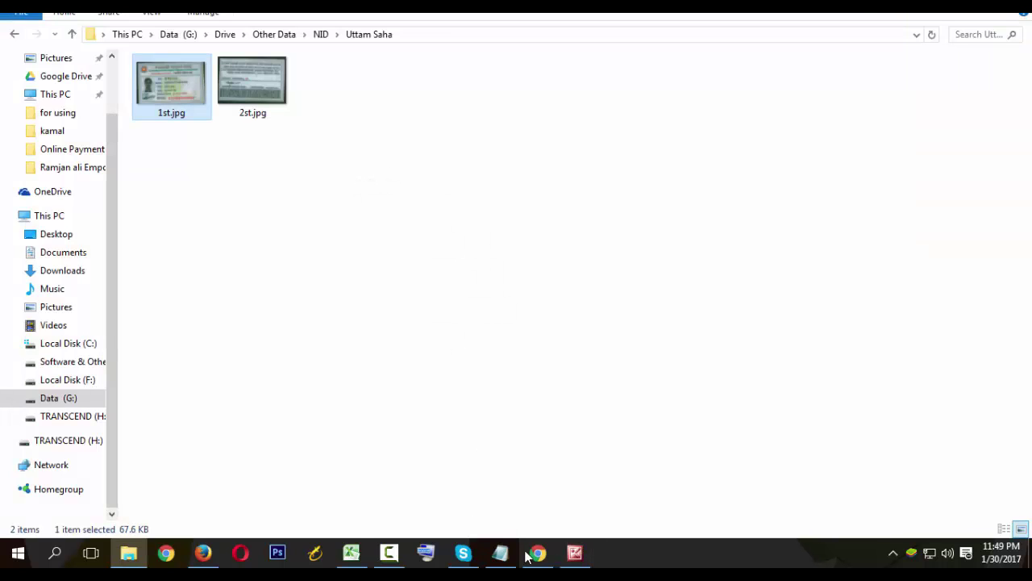
left_click(531, 556)
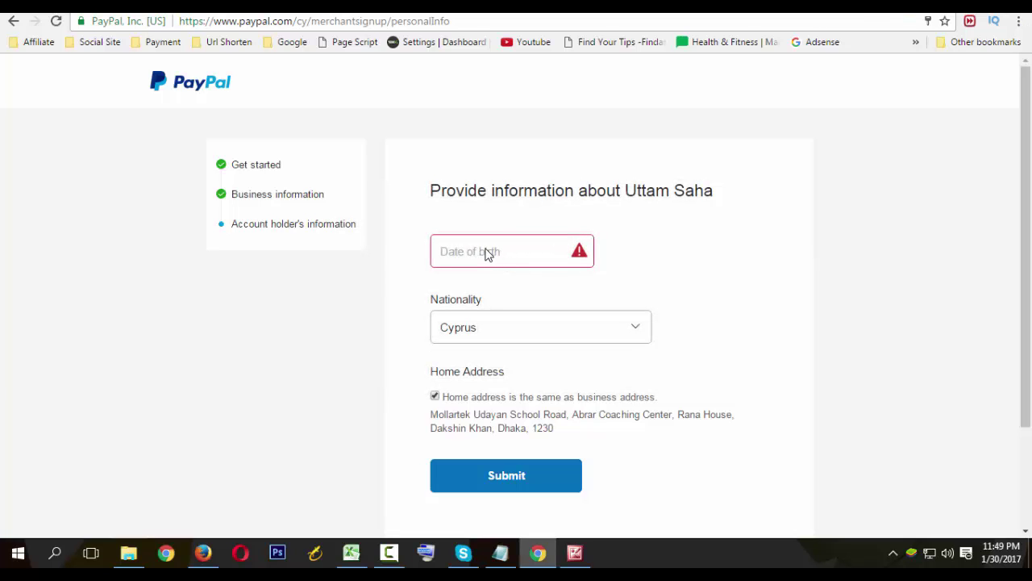
Recheck the ID card image, then minimize Picture Manager to return to the signup form.
left_click(487, 254)
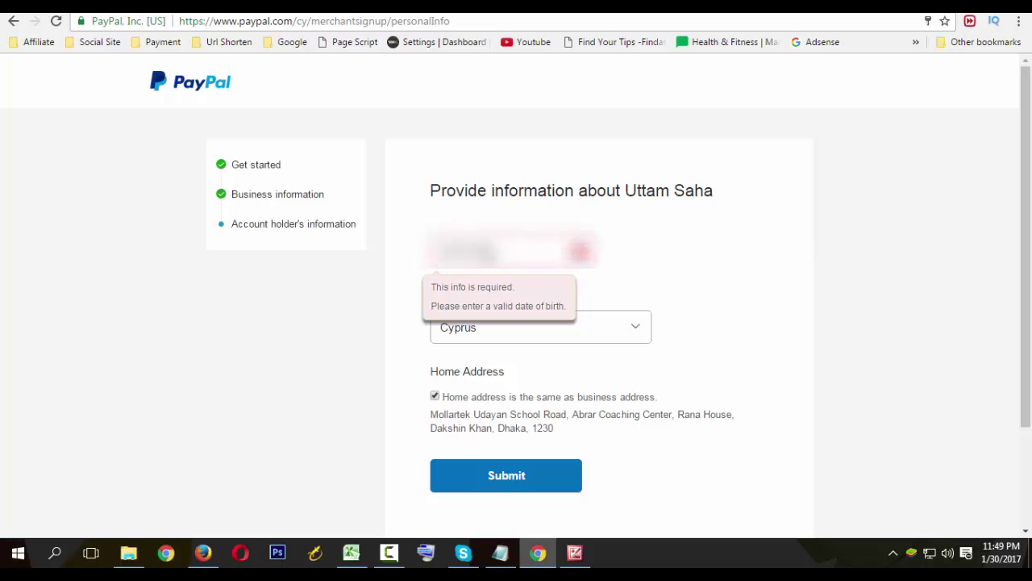
left_click(575, 552)
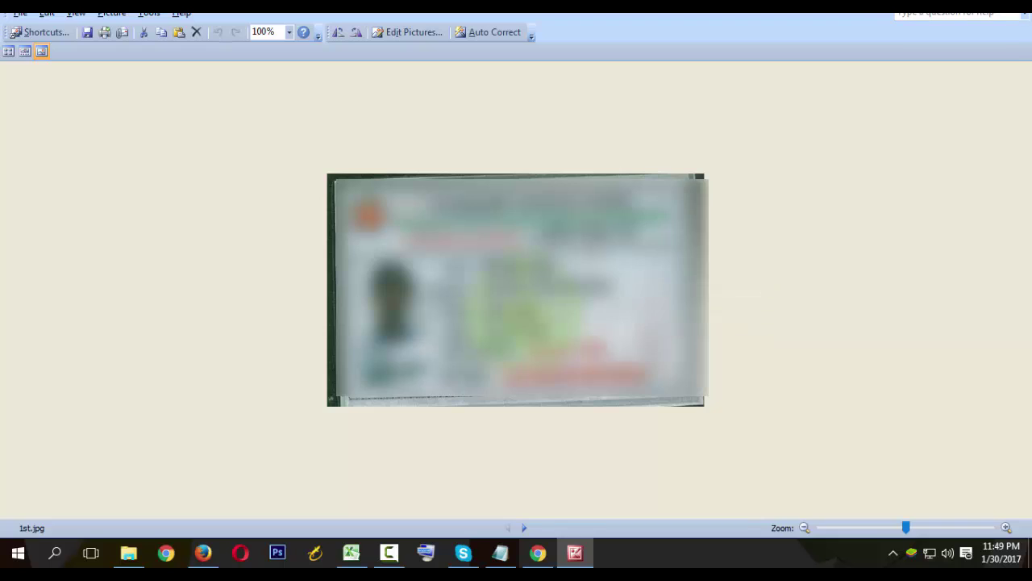
left_click(945, 3)
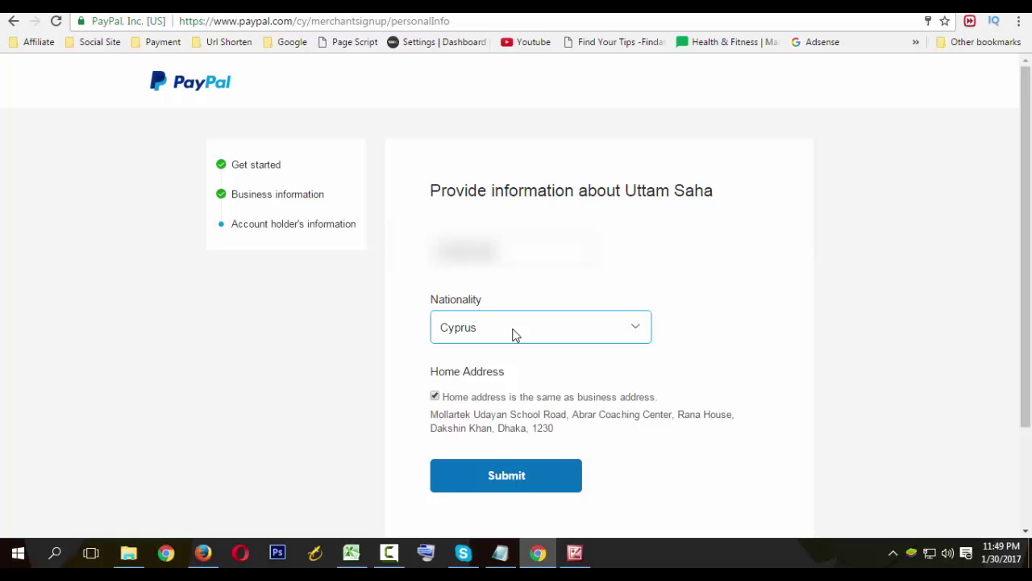
scroll(528, 348, "down", 2)
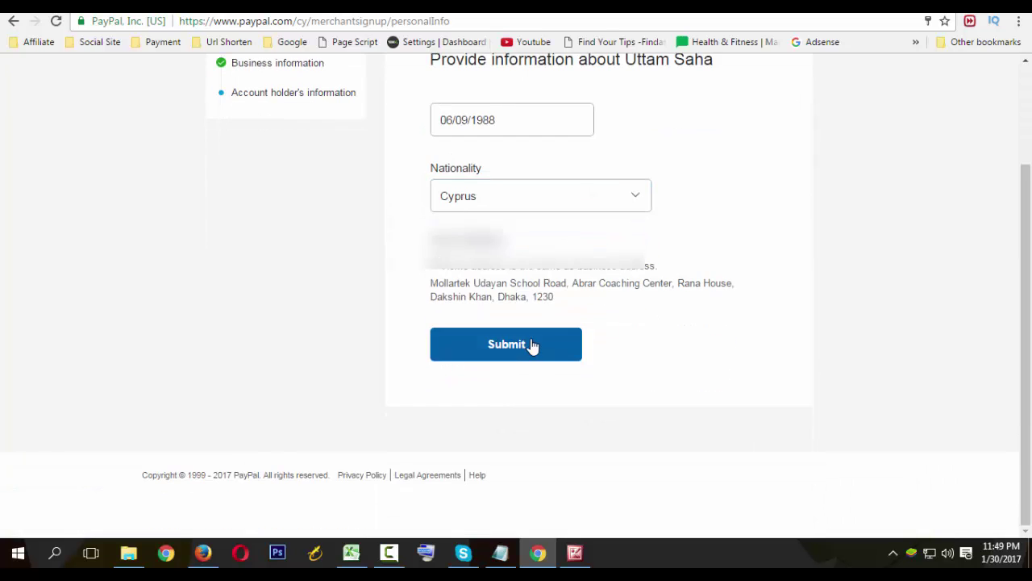
scroll(530, 345, "up", 2)
Set nationality to Bangladesh, submit the account holder details, and go to Gmail.
left_click(562, 339)
type("ban")
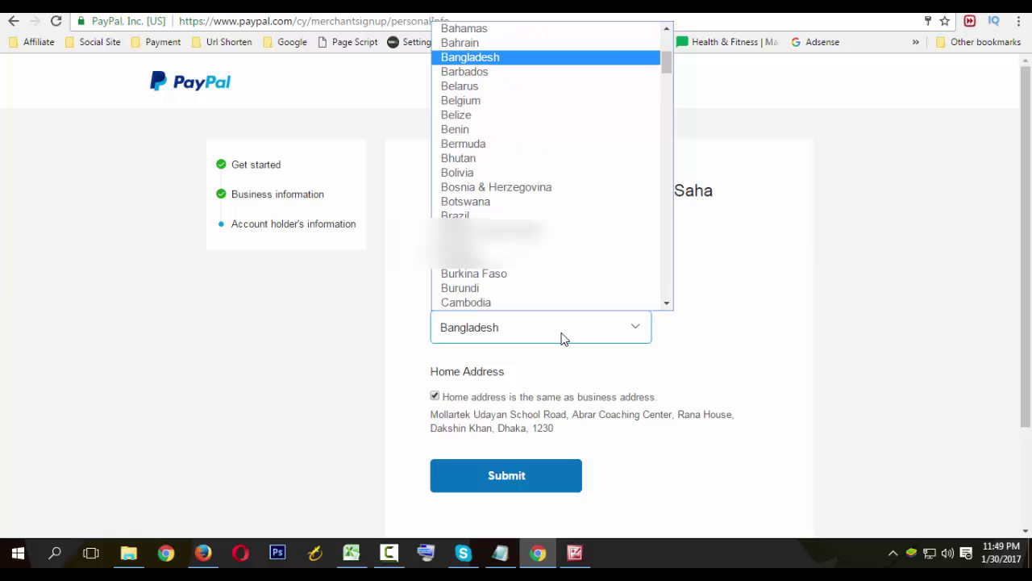
key("Return")
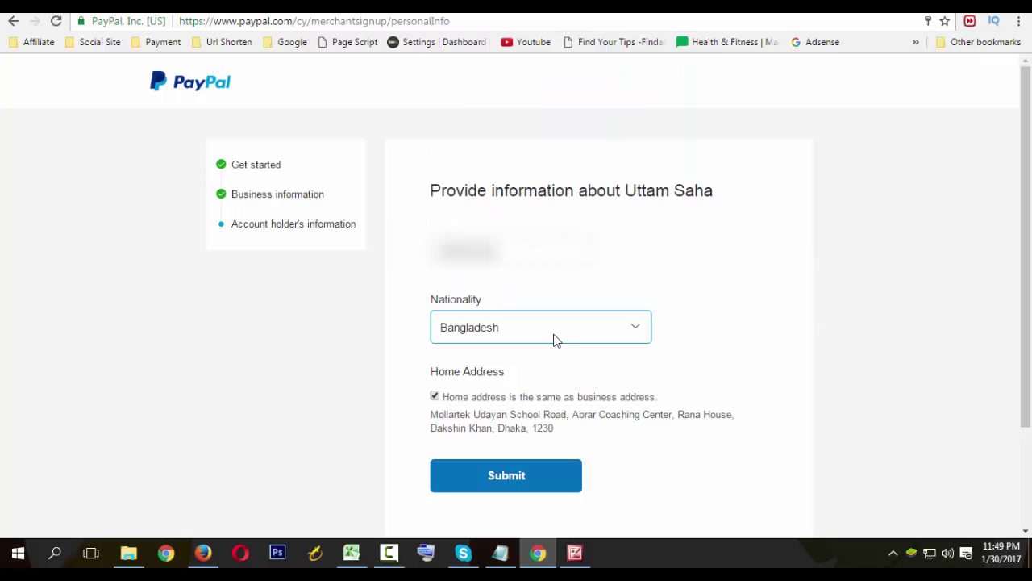
left_click(302, 341)
scroll(403, 355, "down", 1)
left_click(516, 407)
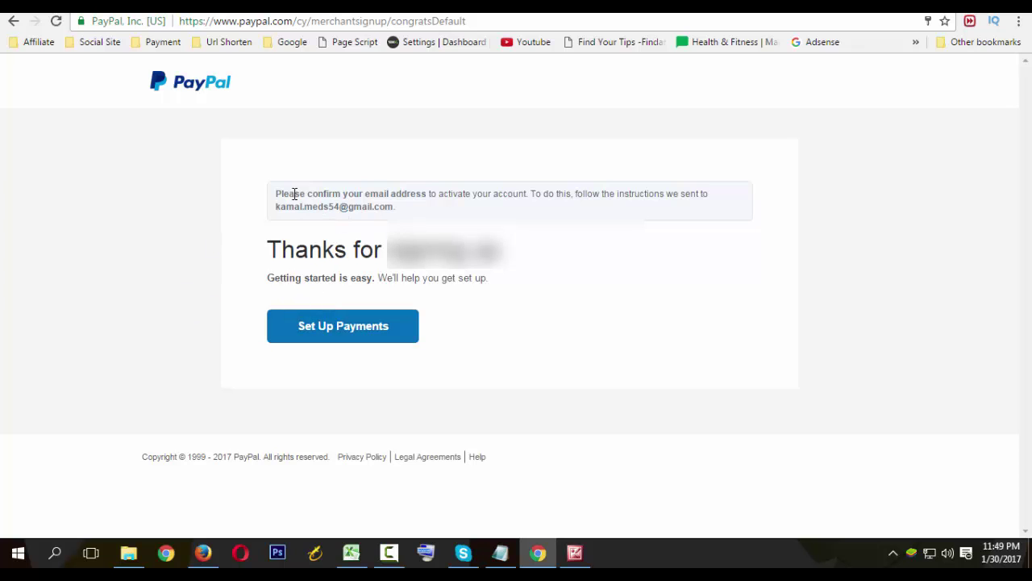
mouse_move(279, 194)
left_mouse_down()
mouse_move(412, 214)
mouse_move(274, 196)
left_mouse_up()
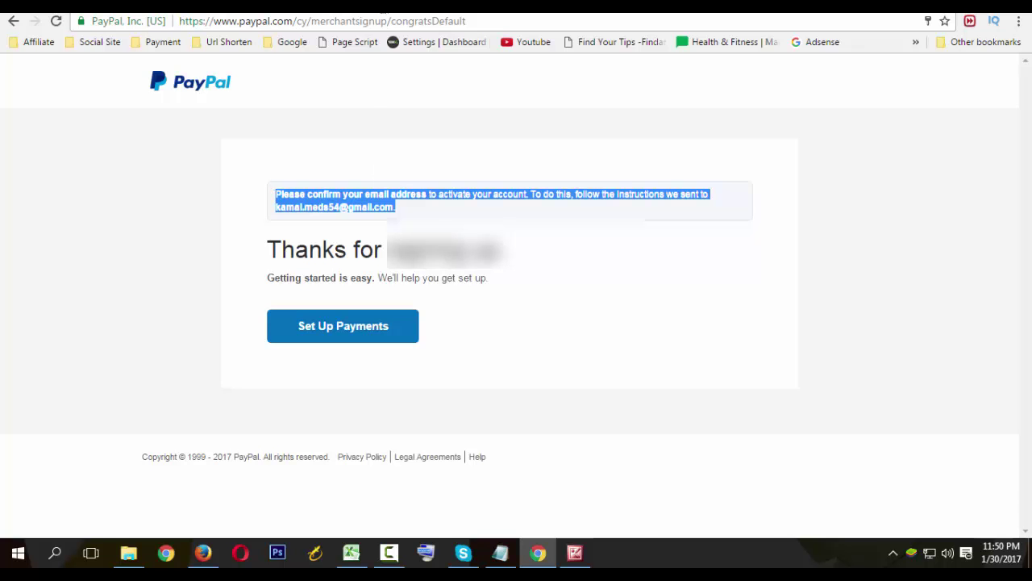
left_click(384, 12)
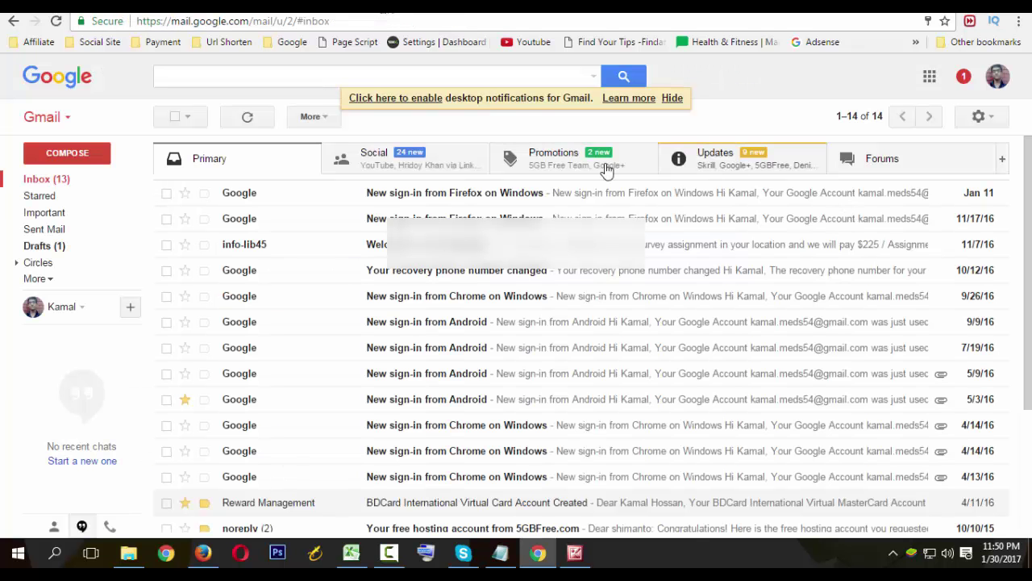
Refresh Gmail and open PayPal Service's 'Confirm your email' message under Updates.
left_click(247, 118)
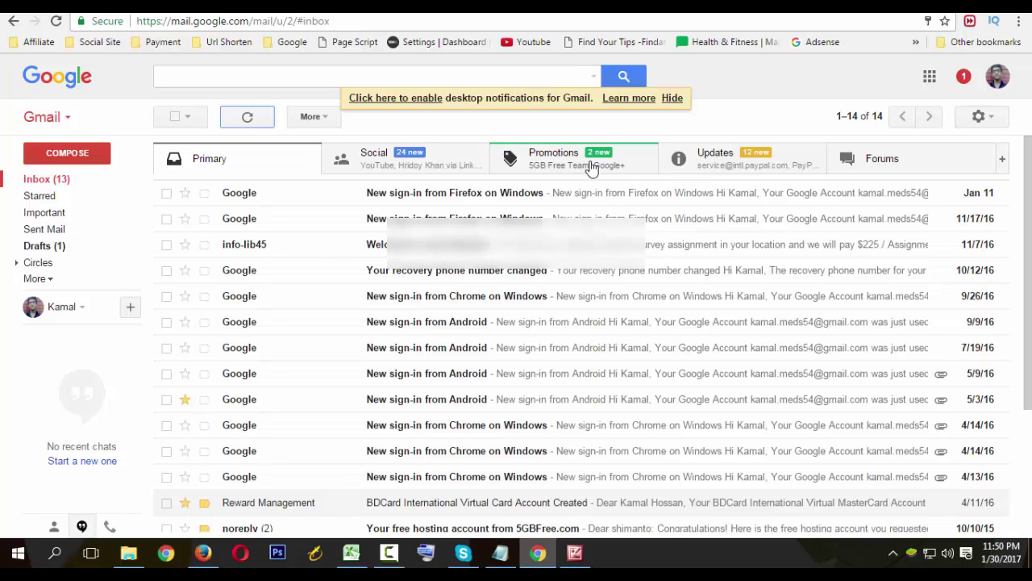
left_click(779, 166)
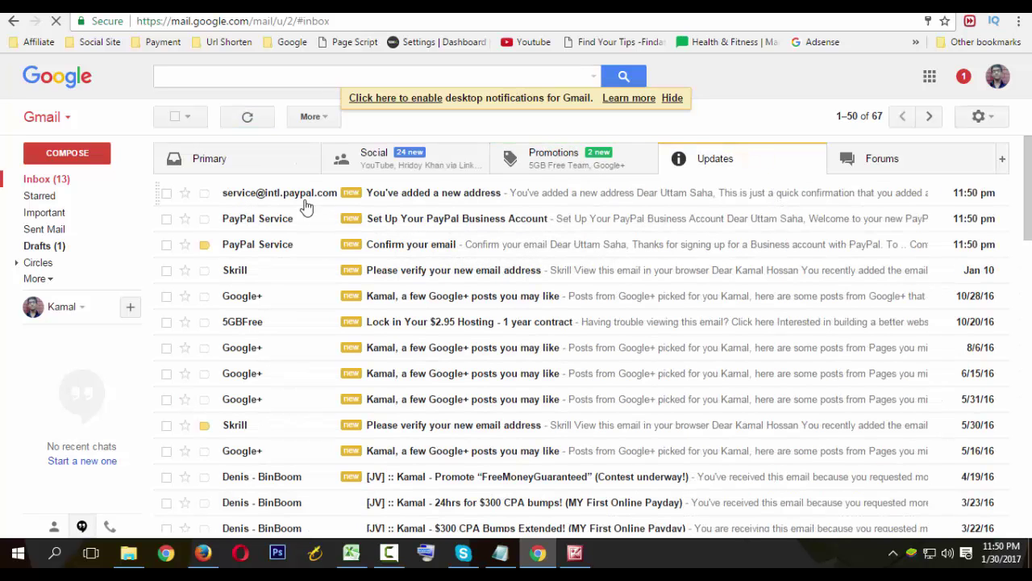
left_click(323, 257)
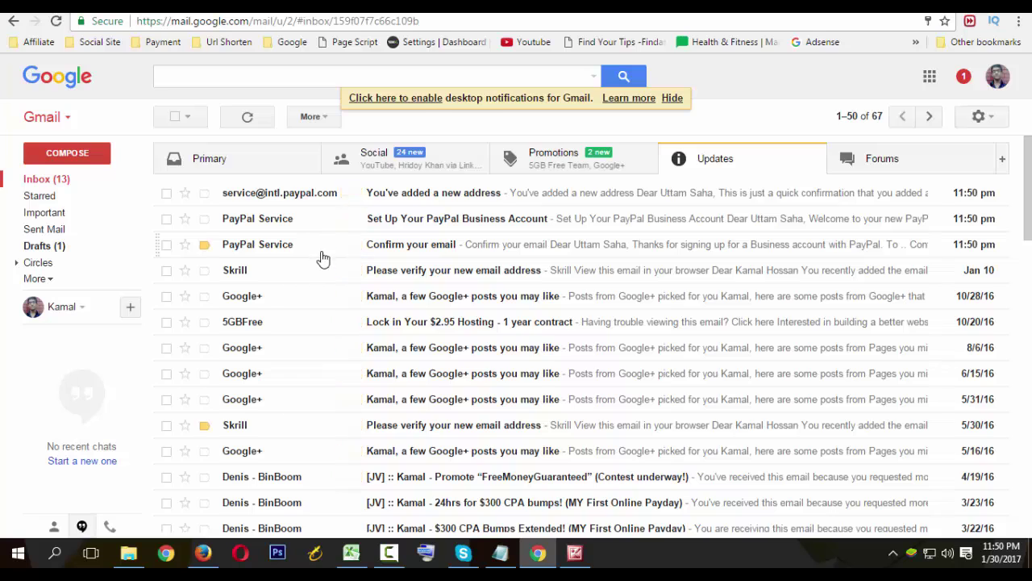
scroll(242, 293, "down", 1)
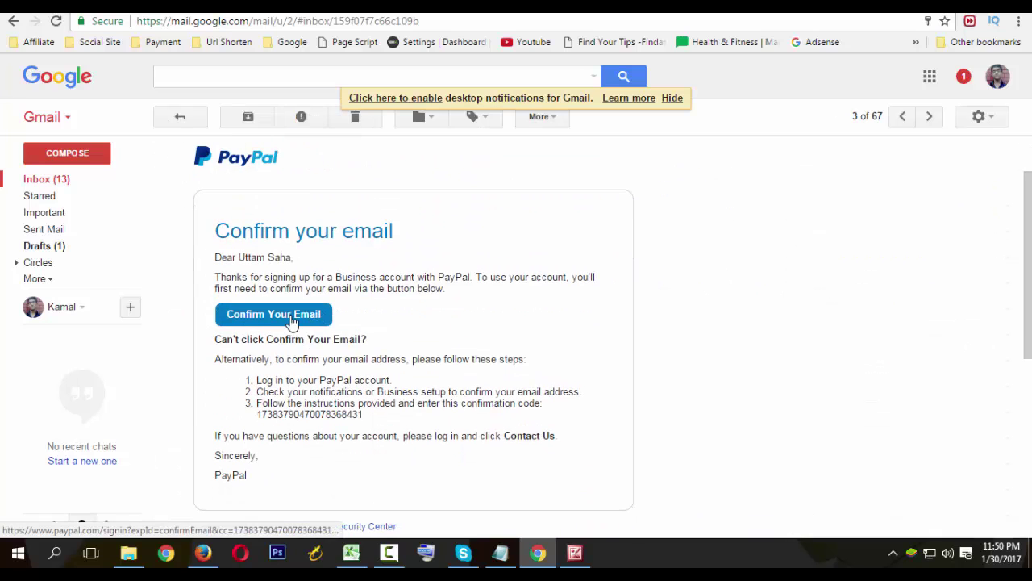
Follow the 'Confirm Your Email' link and confirm the address with the account password.
left_click(292, 320)
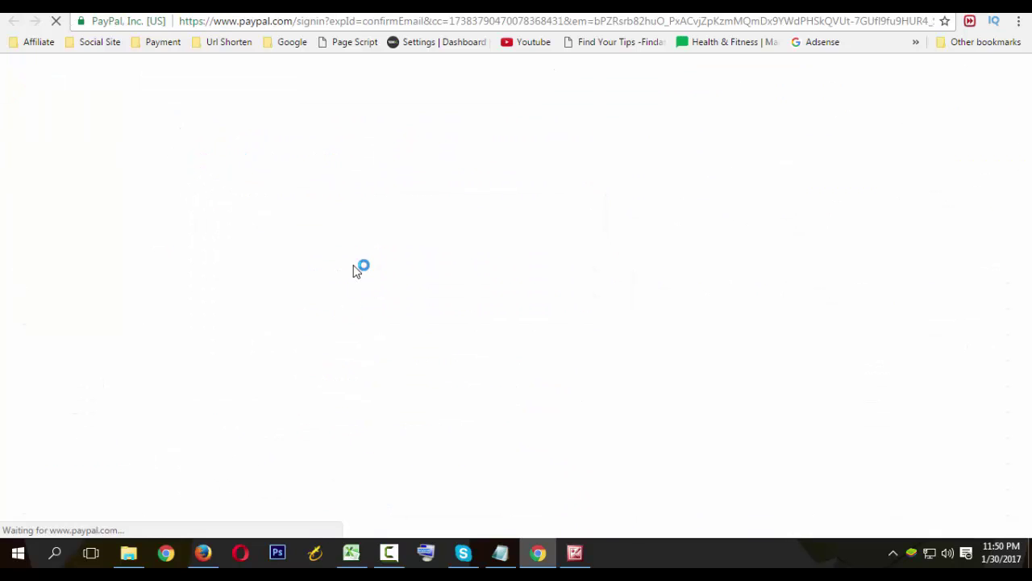
left_click(488, 339)
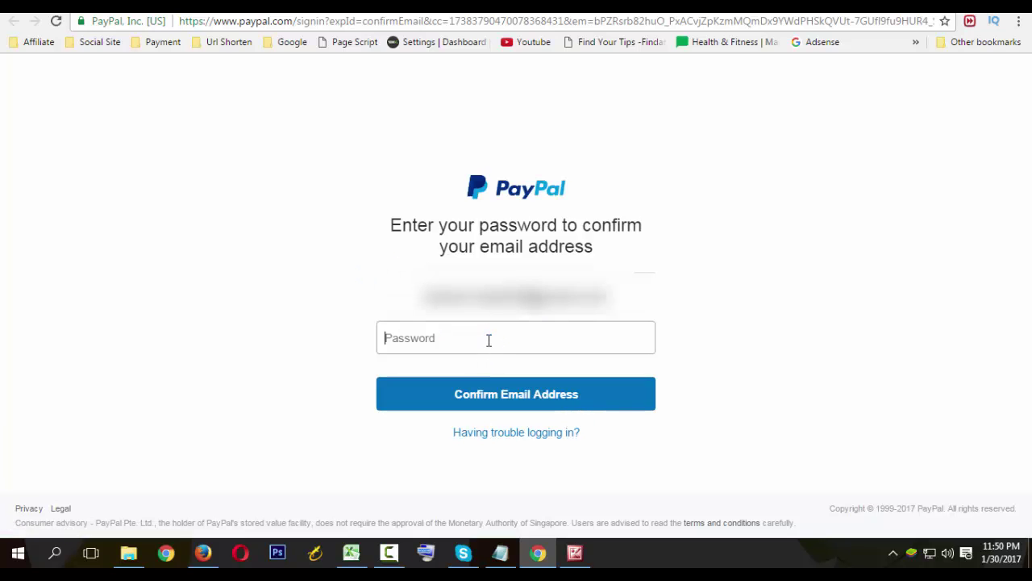
type("•")
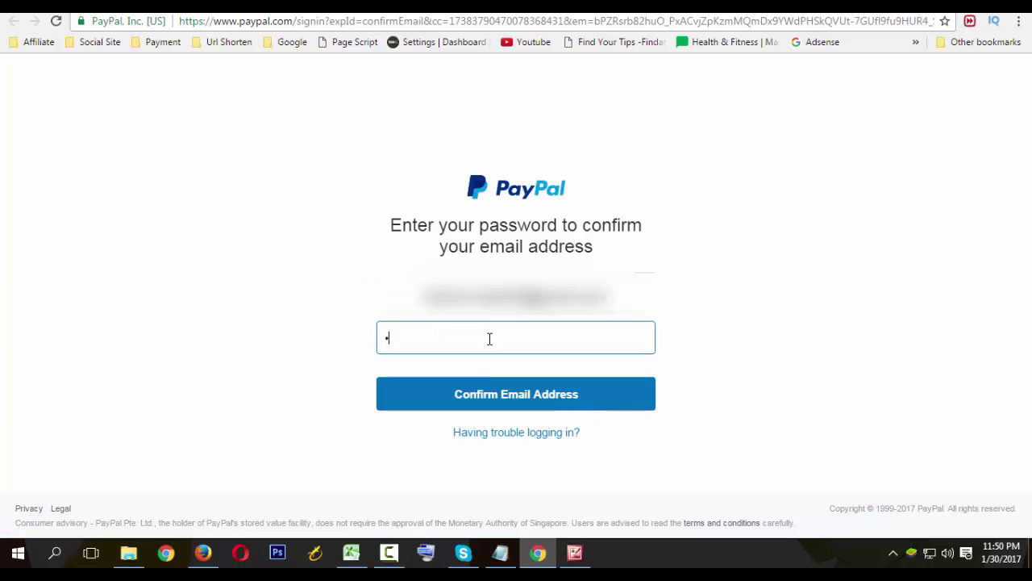
type("••••")
left_click(527, 399)
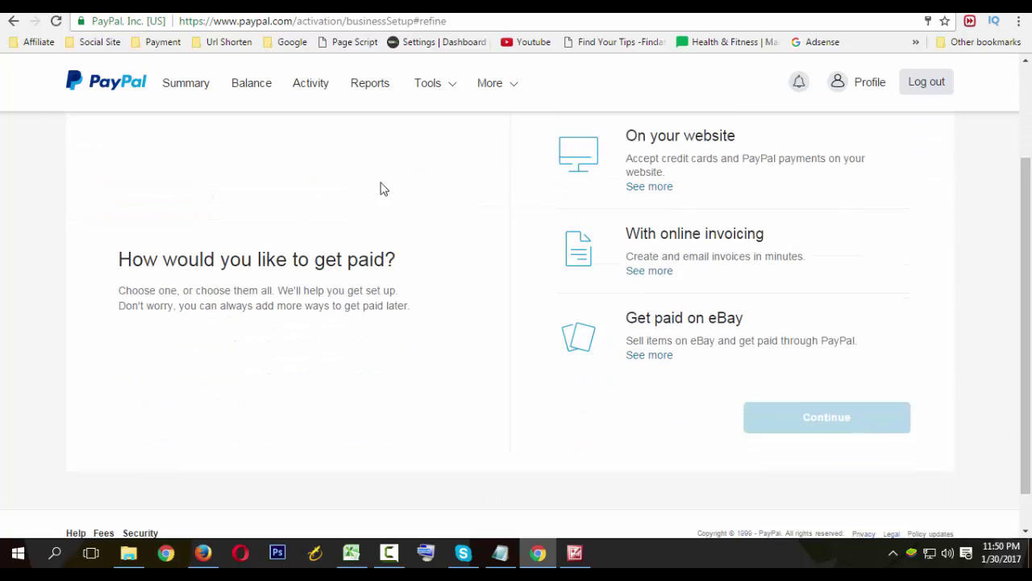
Show the Account setup checklist stating 'You've confirmed your email', comparing it with Payment setup.
left_click(277, 201)
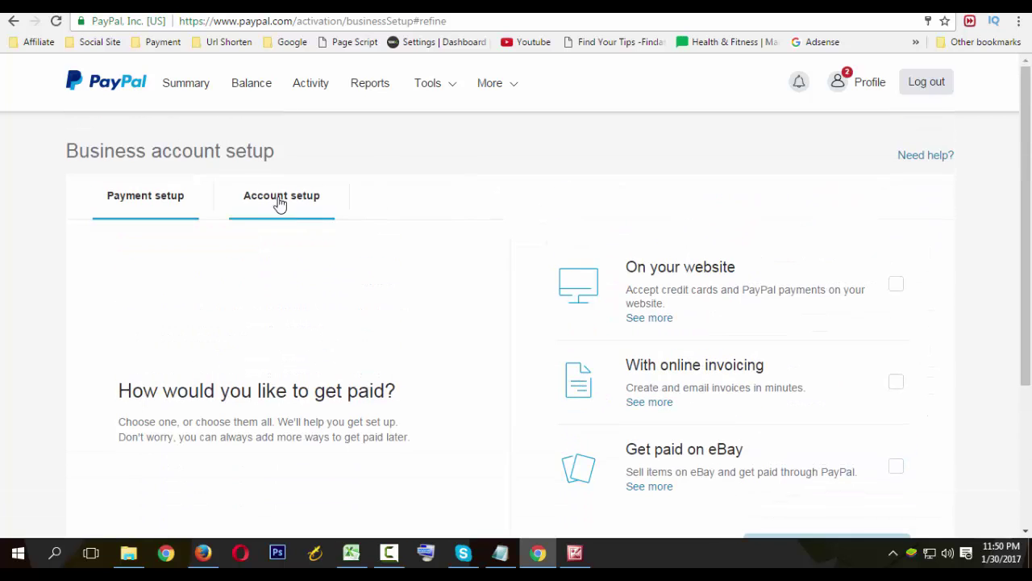
scroll(565, 368, "down", 2)
scroll(565, 367, "up", 2)
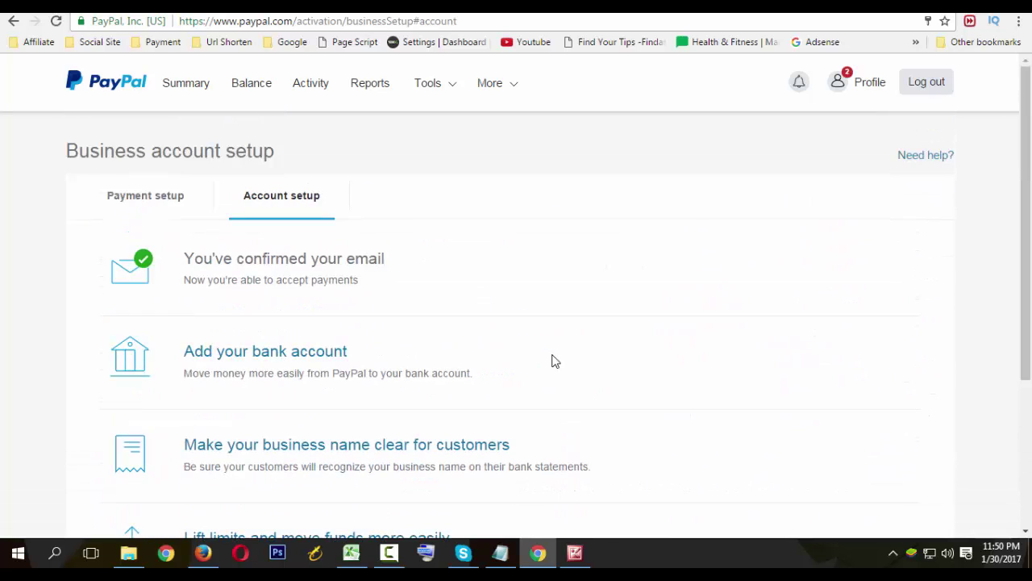
scroll(486, 337, "down", 2)
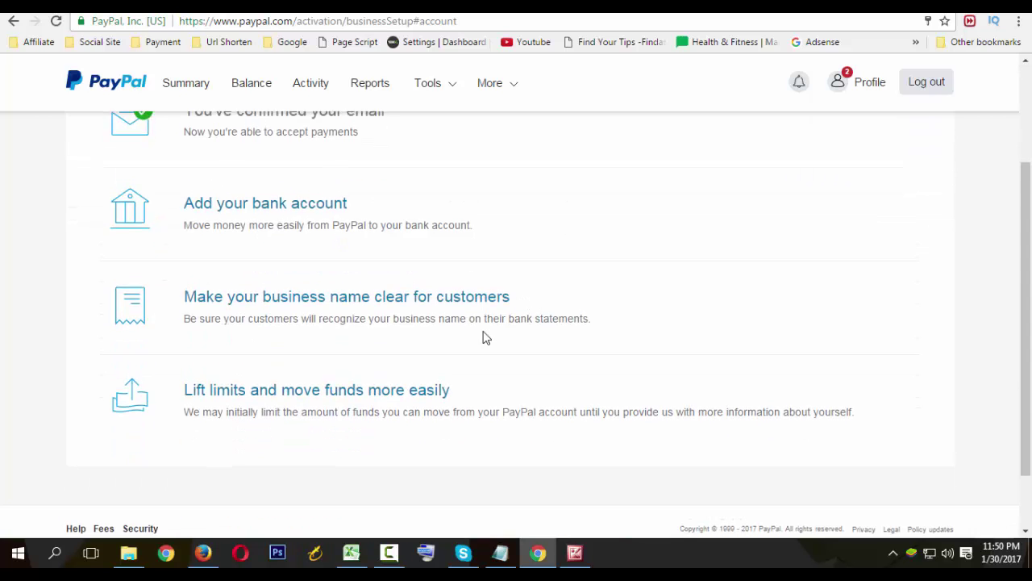
scroll(486, 337, "up", 2)
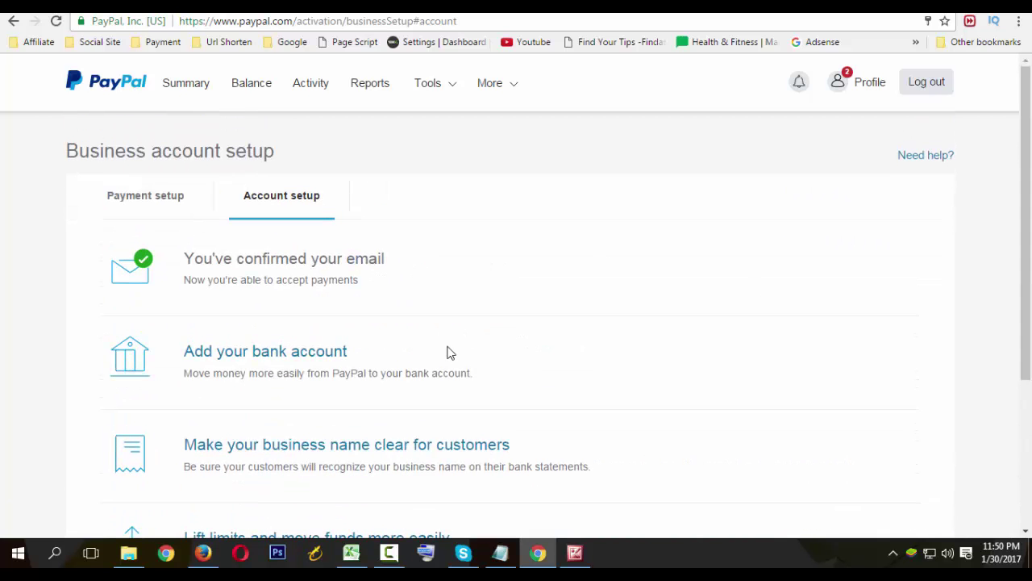
scroll(401, 208, "down", 2)
scroll(417, 219, "up", 2)
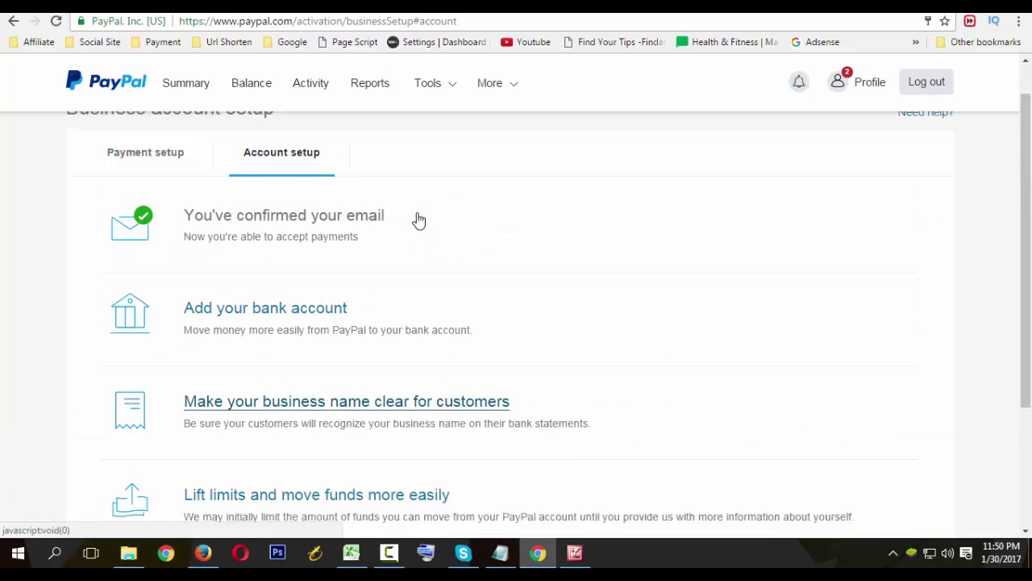
left_click(192, 211)
left_click(253, 201)
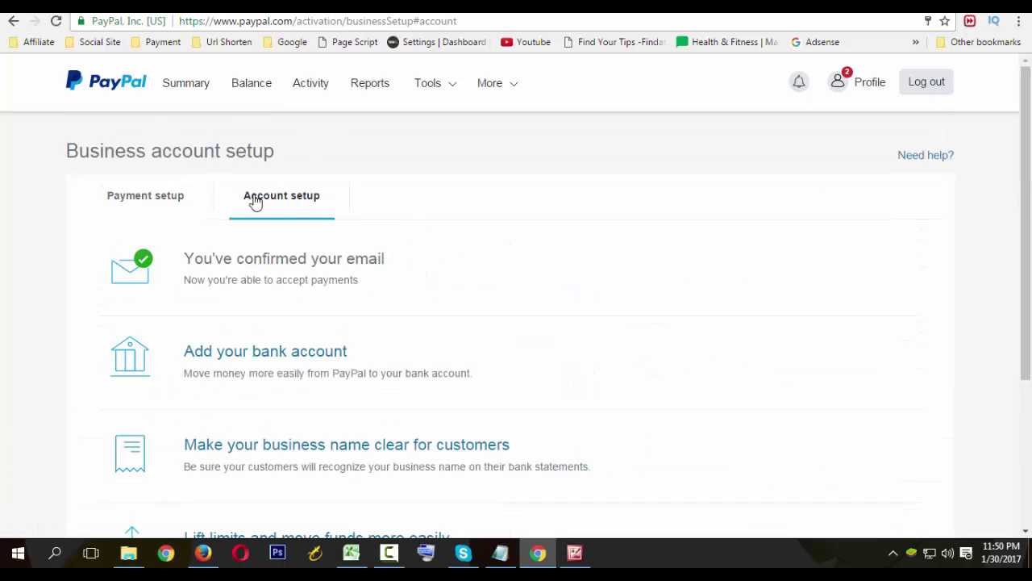
left_click(152, 190)
left_click(298, 211)
left_click(162, 201)
left_click(279, 202)
scroll(275, 367, "down", 2)
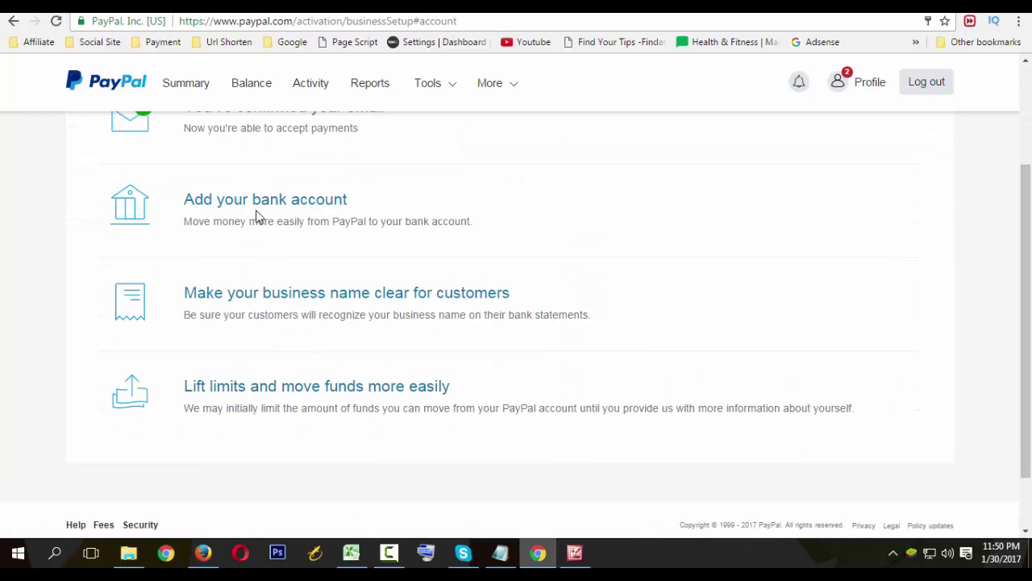
scroll(509, 291, "up", 2)
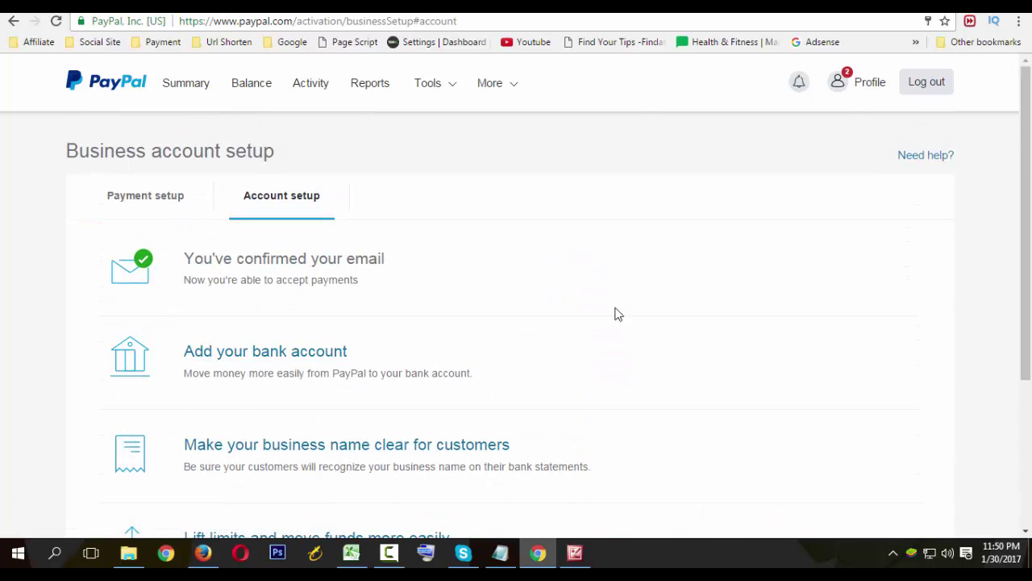
Open the Business Profile dropdown to view the profile summary.
left_click(855, 85)
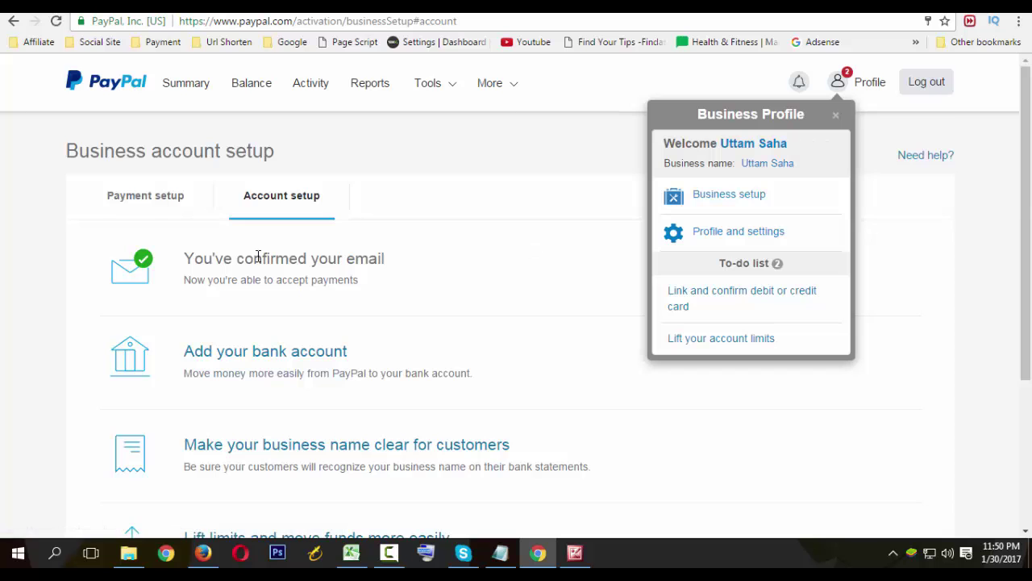
scroll(424, 267, "down", 3)
scroll(430, 261, "up", 3)
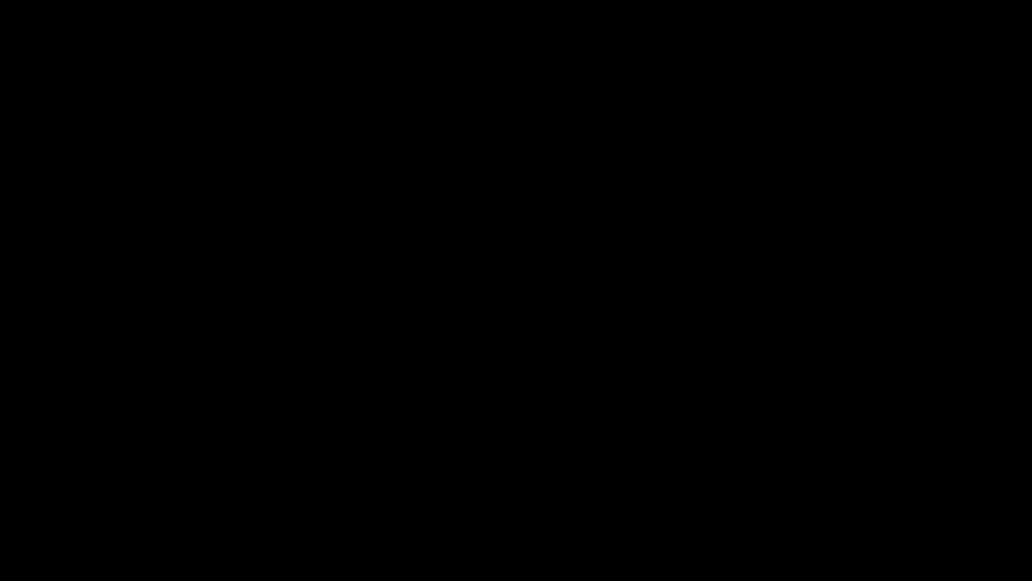